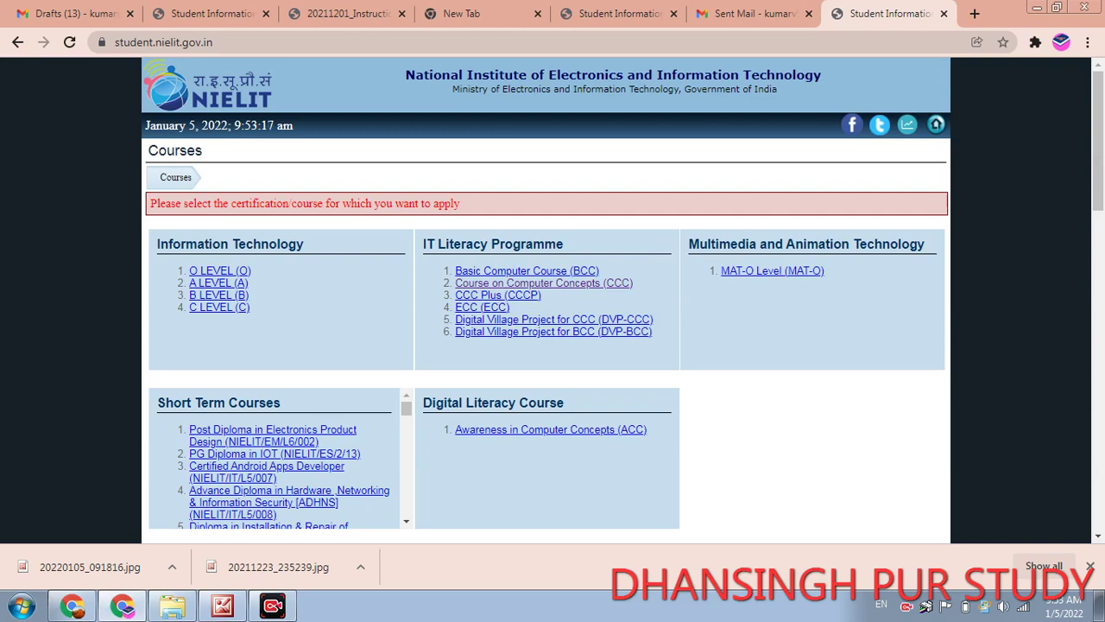
- Open the CCC application page and page through all 14 instruction pages to the declaration
left_click(543, 282)
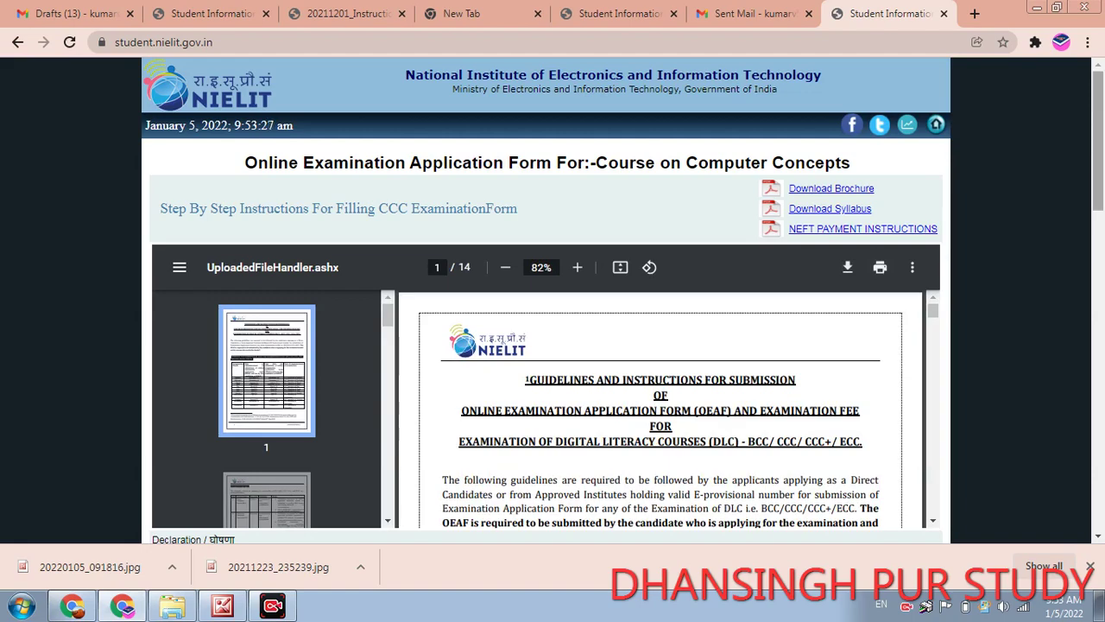
scroll(622, 302, "down", 2)
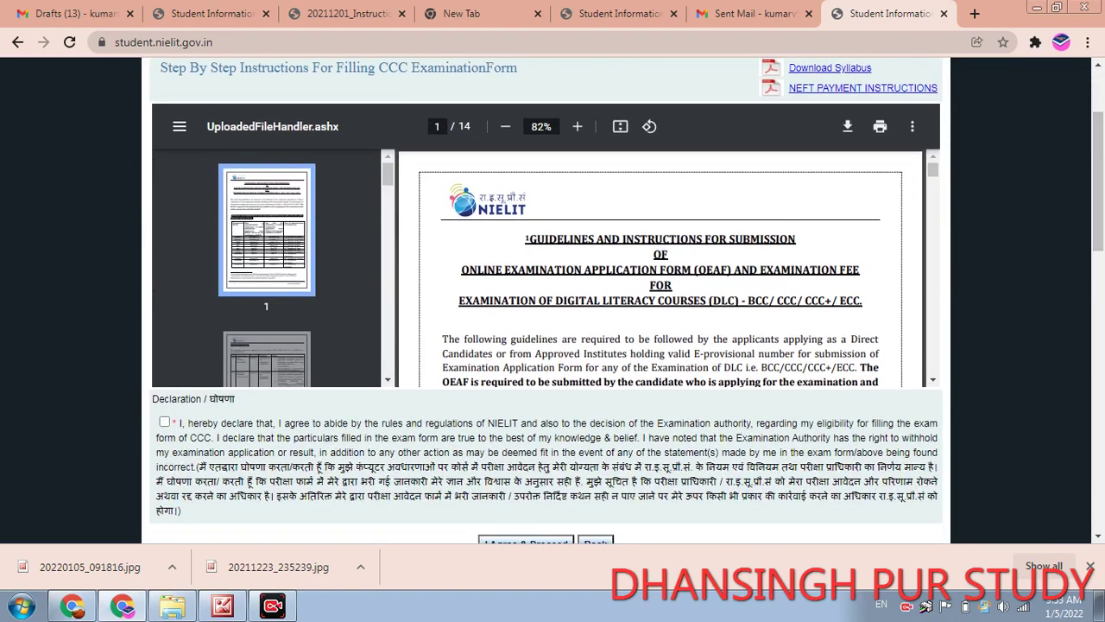
scroll(660, 268, "down", 15)
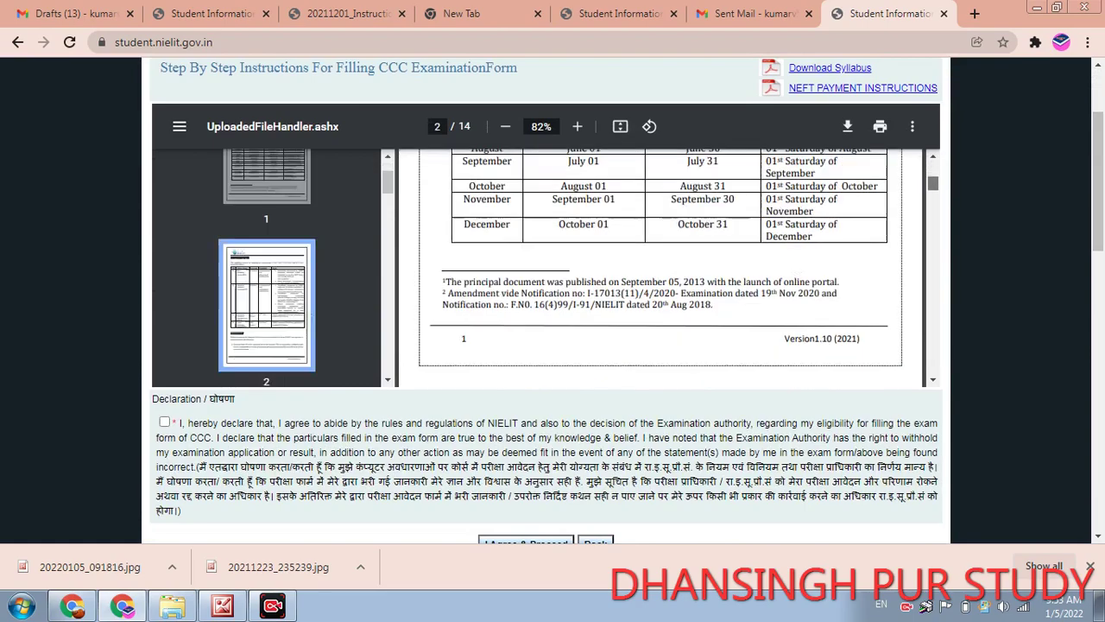
scroll(660, 267, "down", 20)
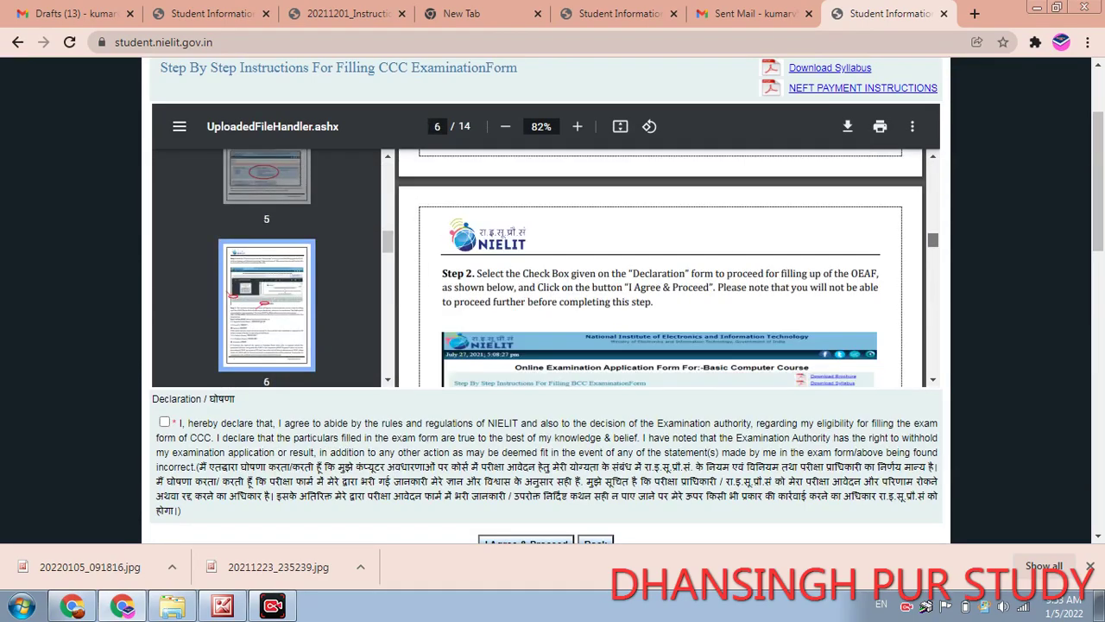
scroll(660, 268, "down", 20)
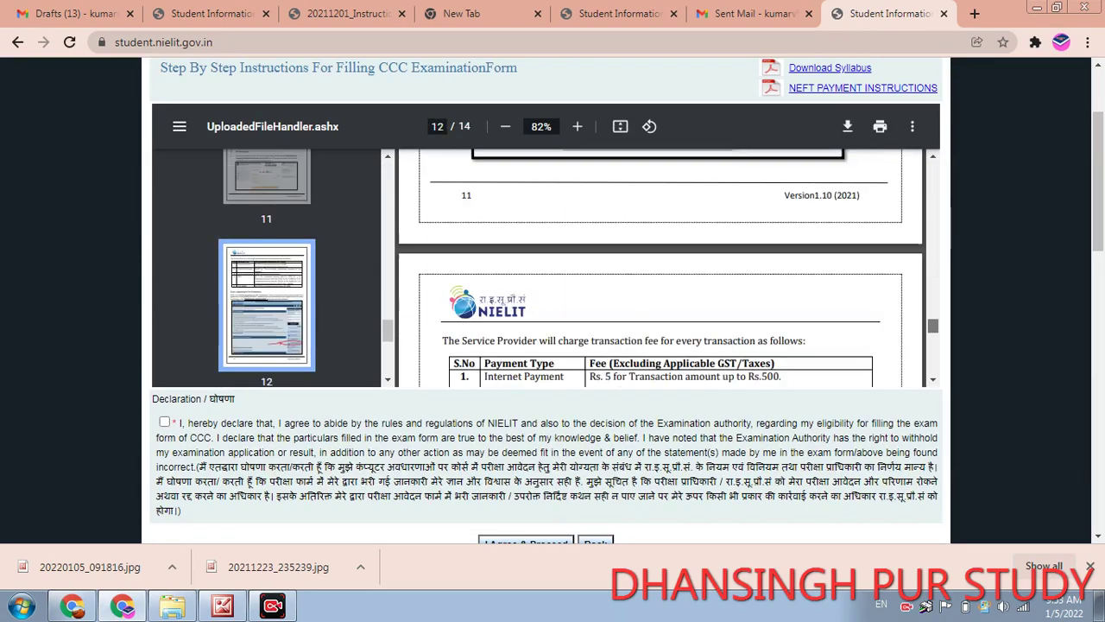
scroll(660, 268, "down", 5)
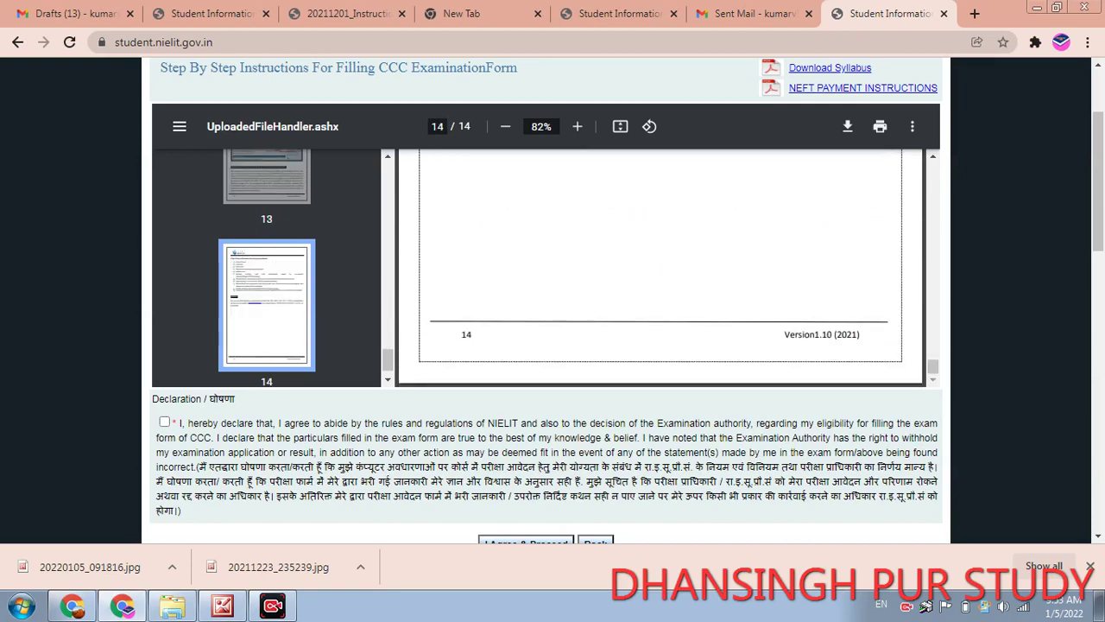
scroll(660, 268, "down", 3)
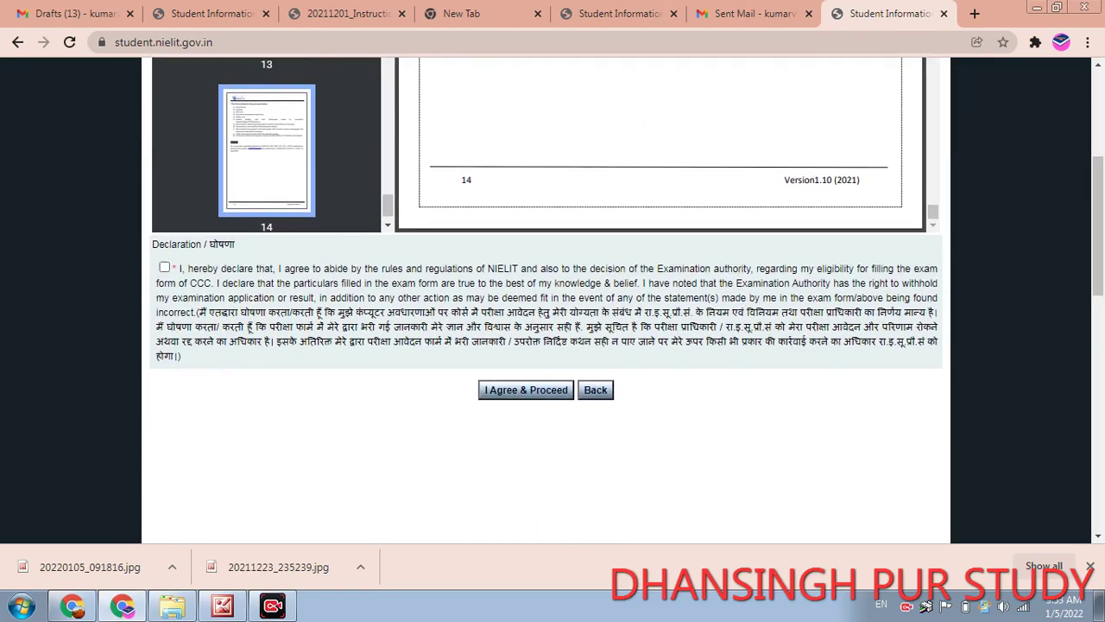
- Tick the declaration, choose I Agree & Proceed, and look over the blank application form
left_click(164, 267)
left_click(526, 389)
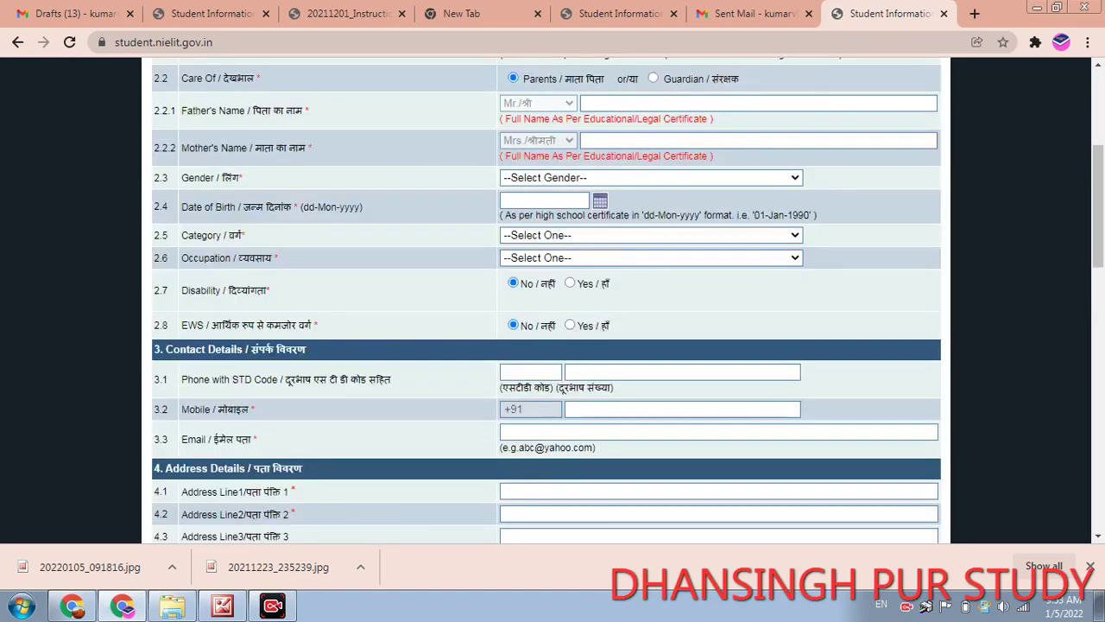
scroll(547, 299, "up", 2)
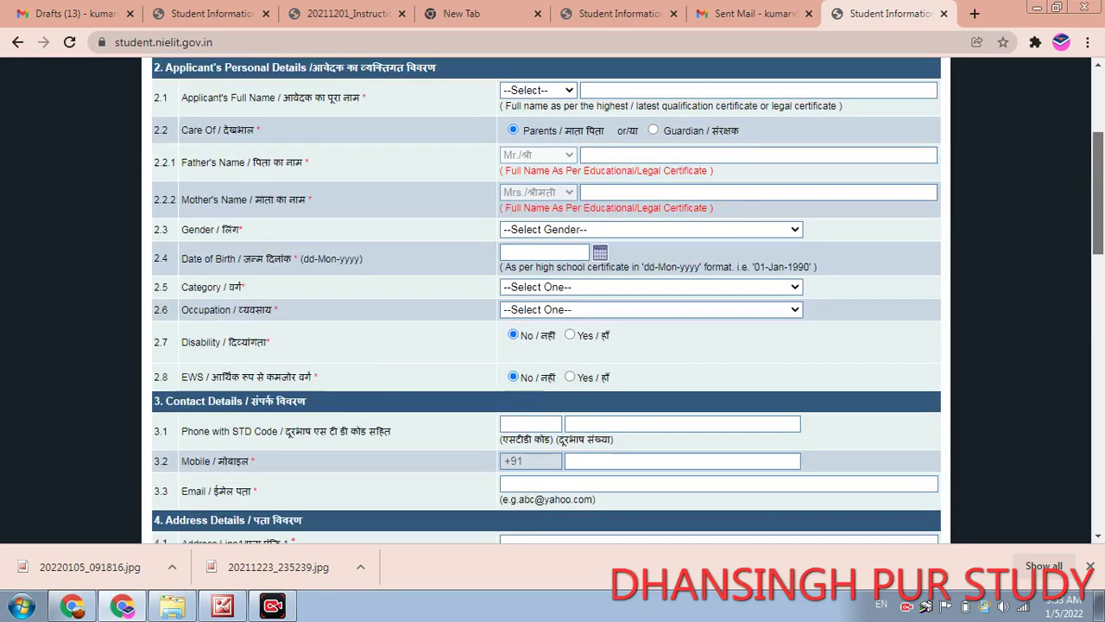
scroll(547, 299, "up", 1)
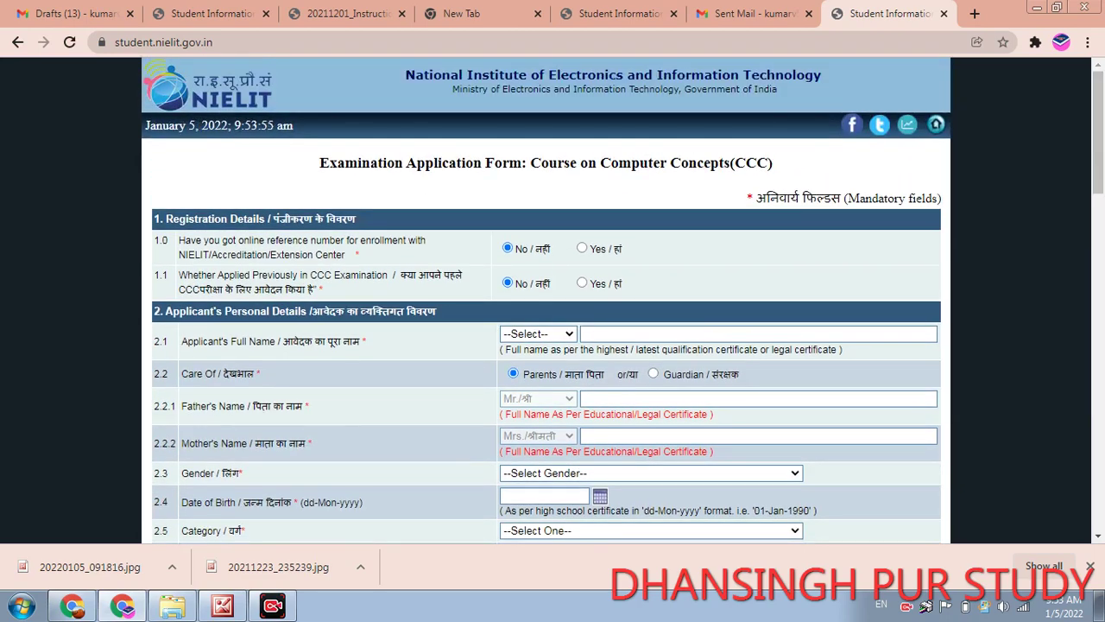
scroll(546, 299, "down", 9)
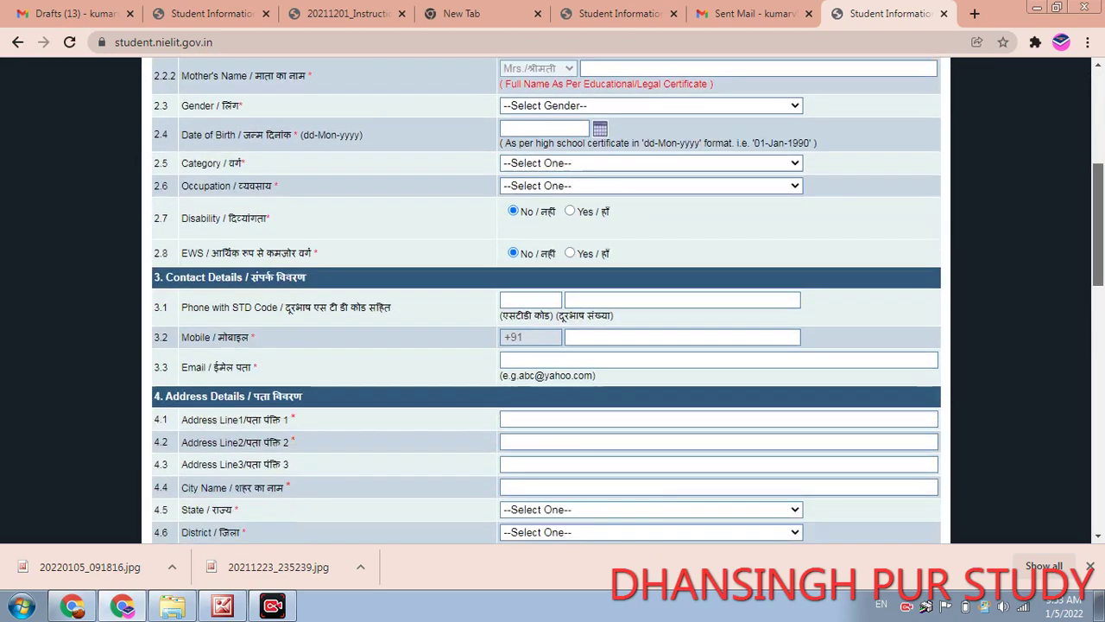
scroll(546, 300, "down", 3)
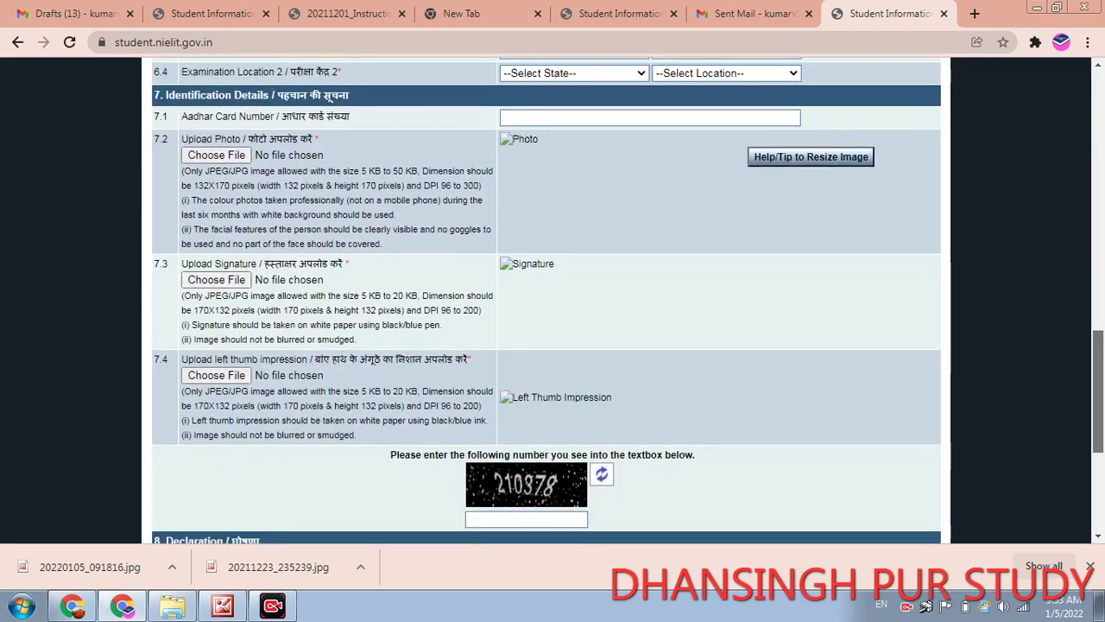
scroll(547, 300, "up", 10)
scroll(546, 299, "up", 2)
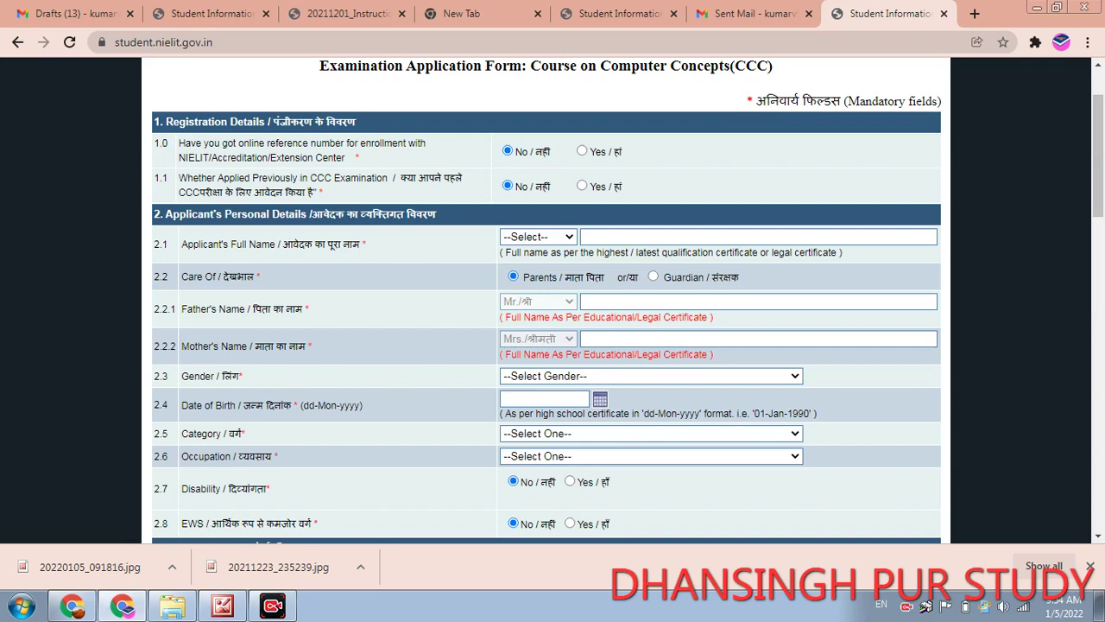
left_click(582, 185)
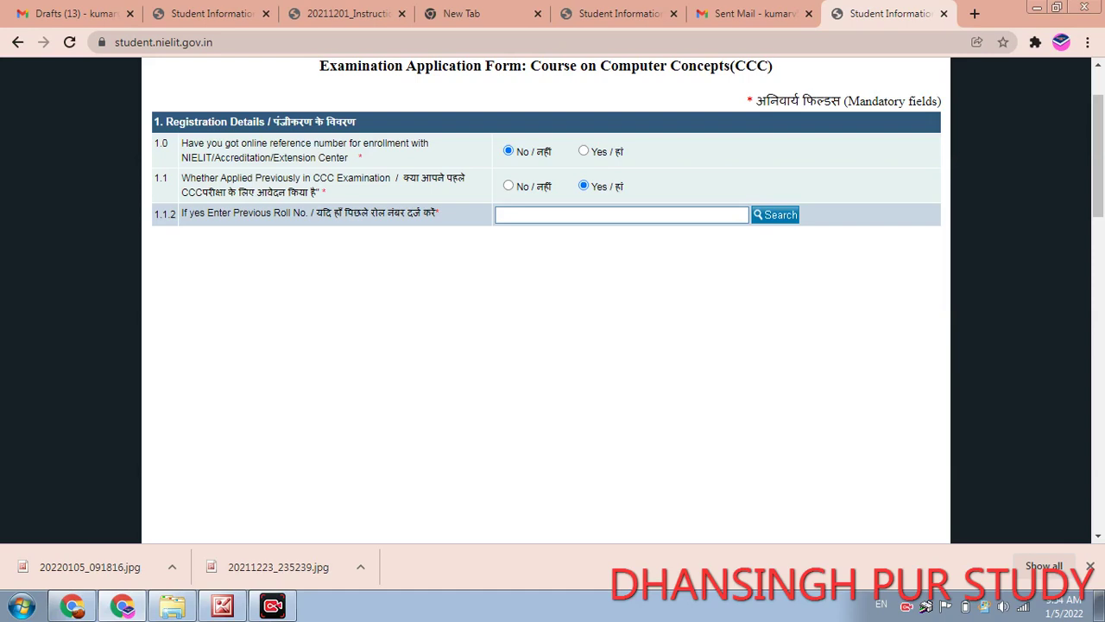
left_click(508, 185)
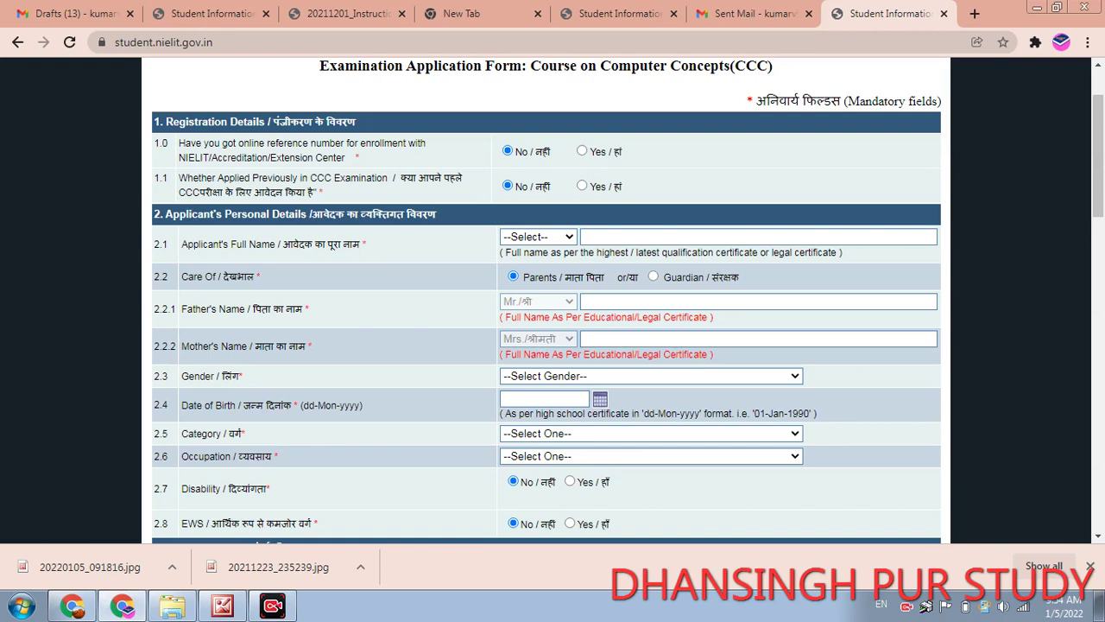
- Set the applicant's title to Mr./श्री
left_click(537, 237)
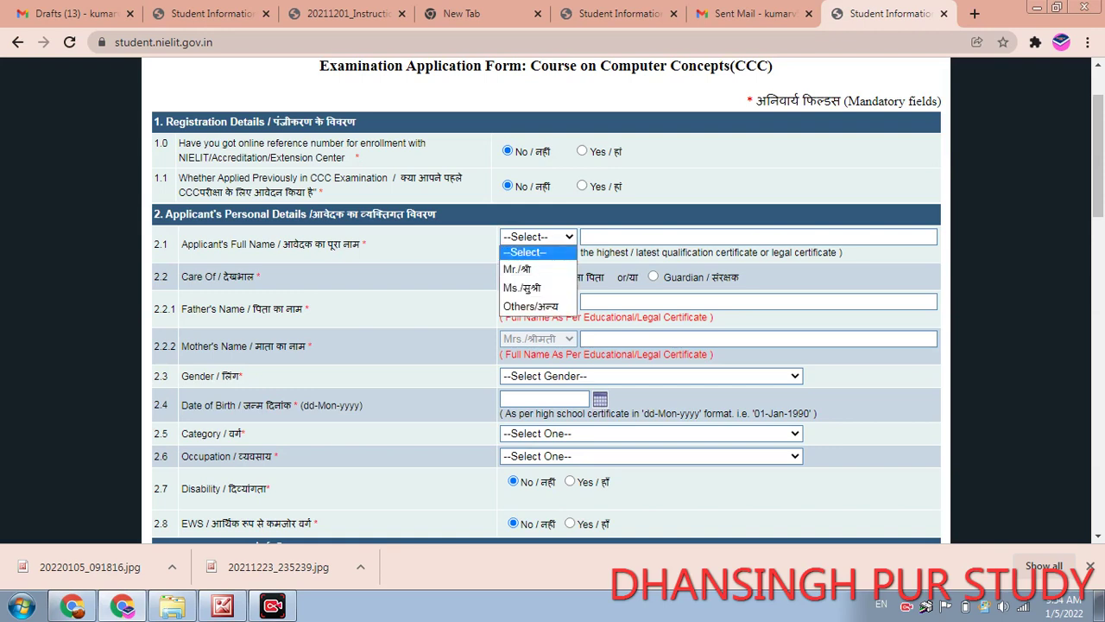
left_click(518, 269)
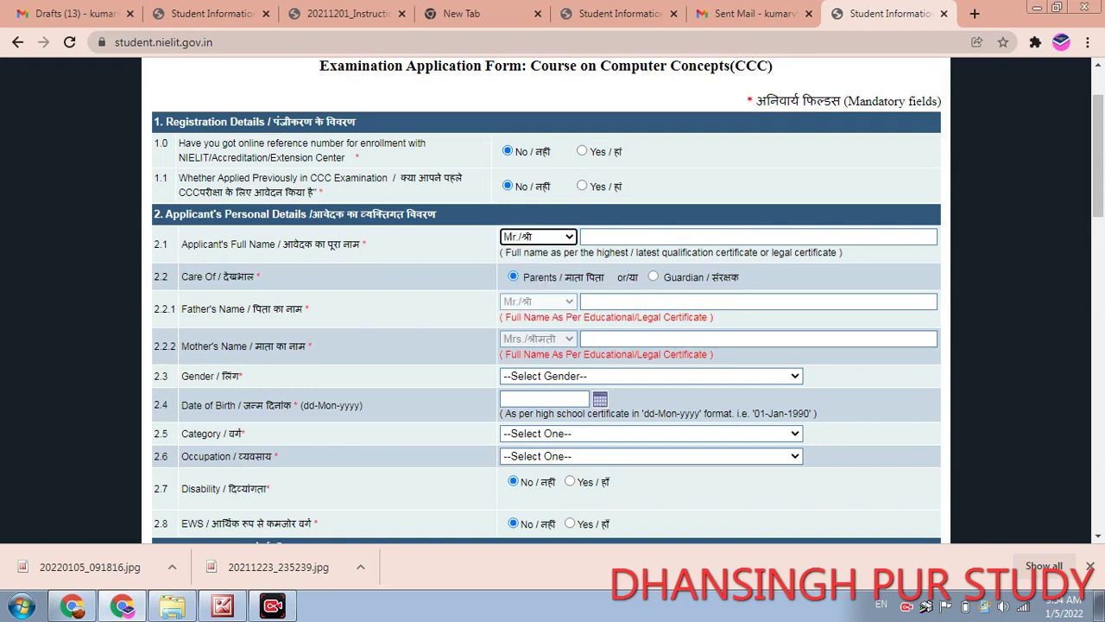
key("alt+Down")
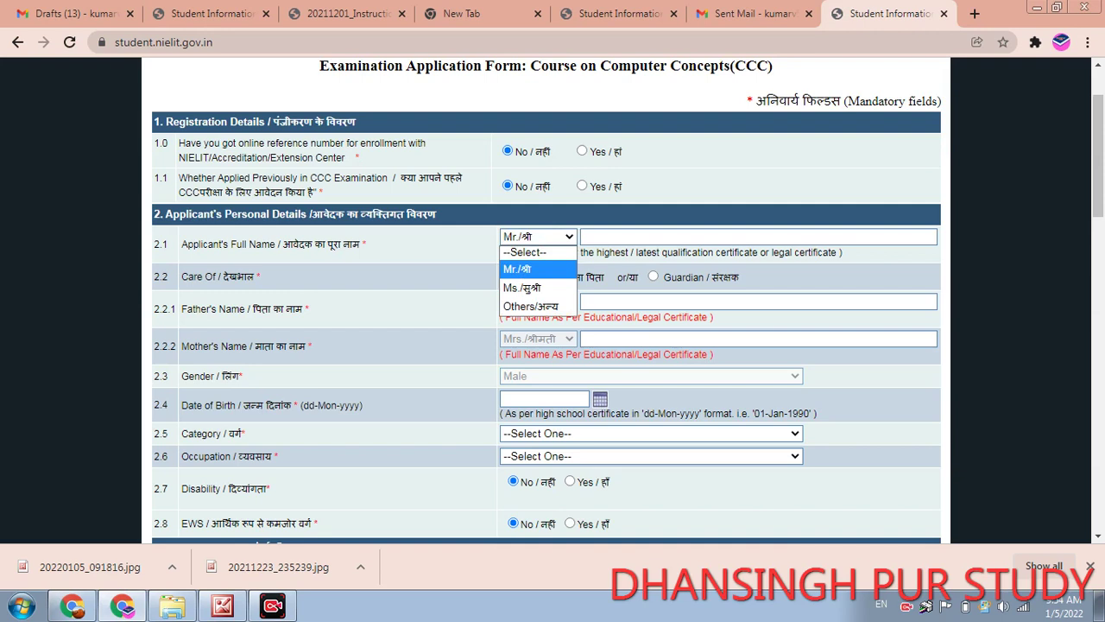
left_click(758, 236)
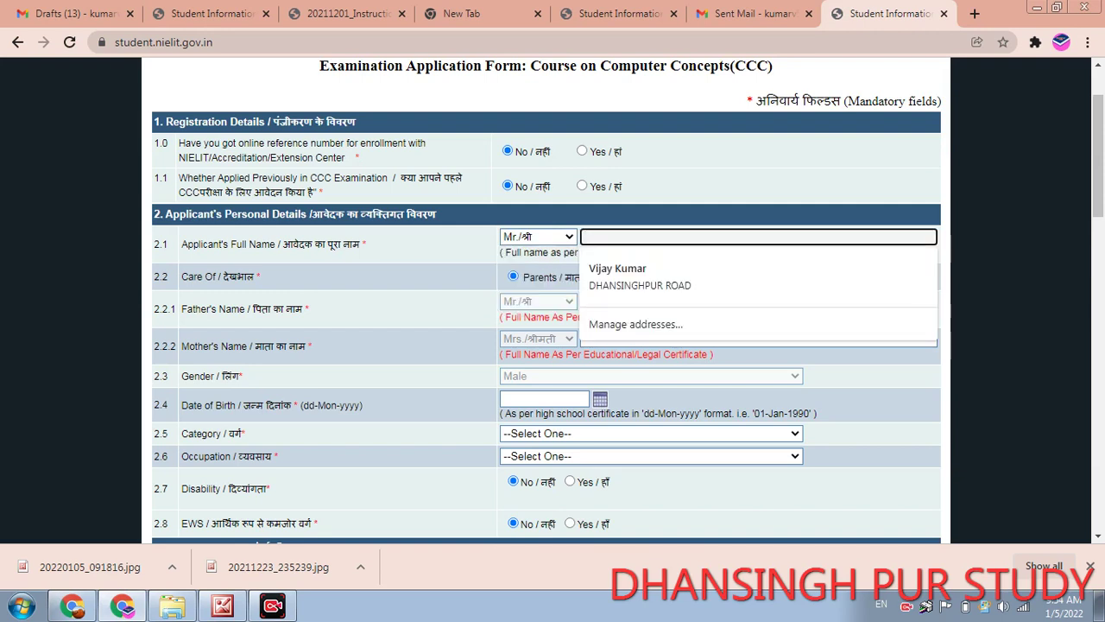
key("Escape")
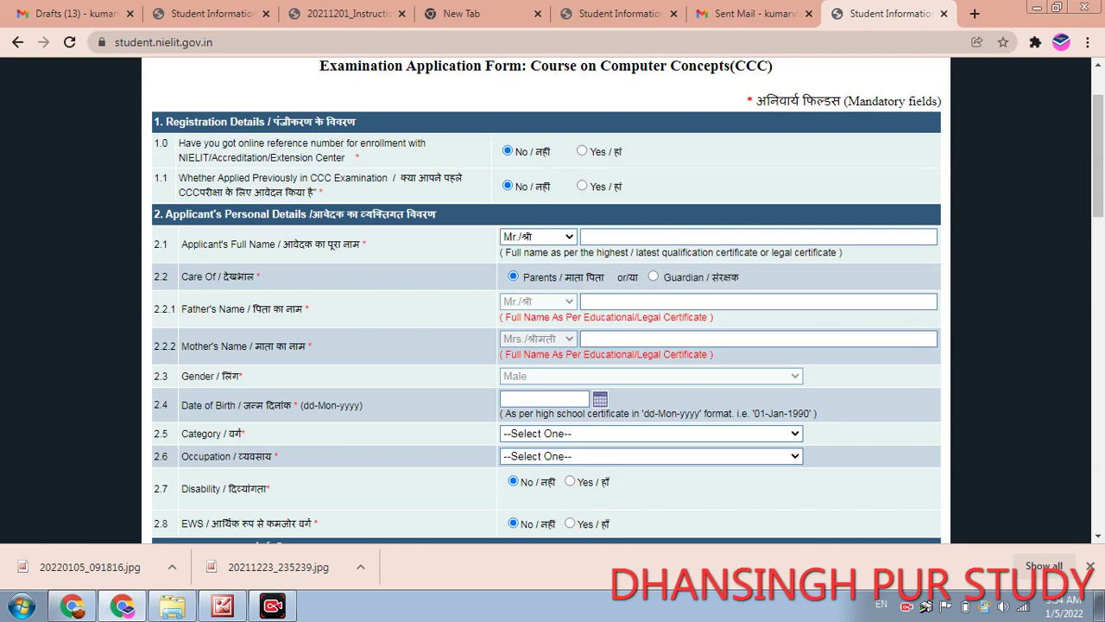
- Enter the applicant's full name, the father's name and the mother's name
left_click(758, 339)
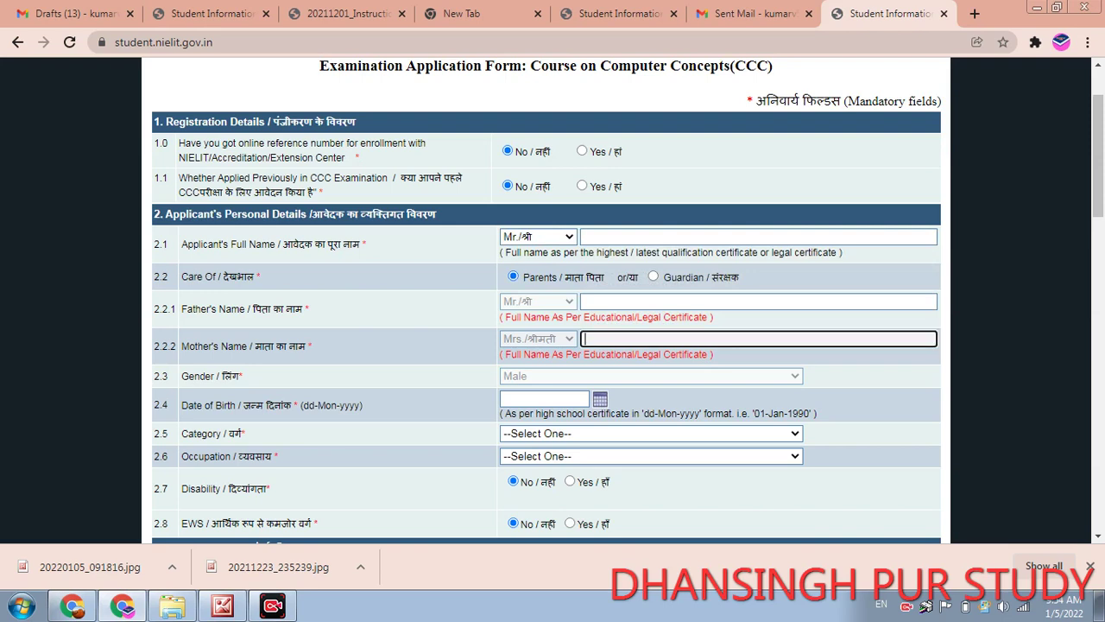
scroll(547, 303, "down", 3)
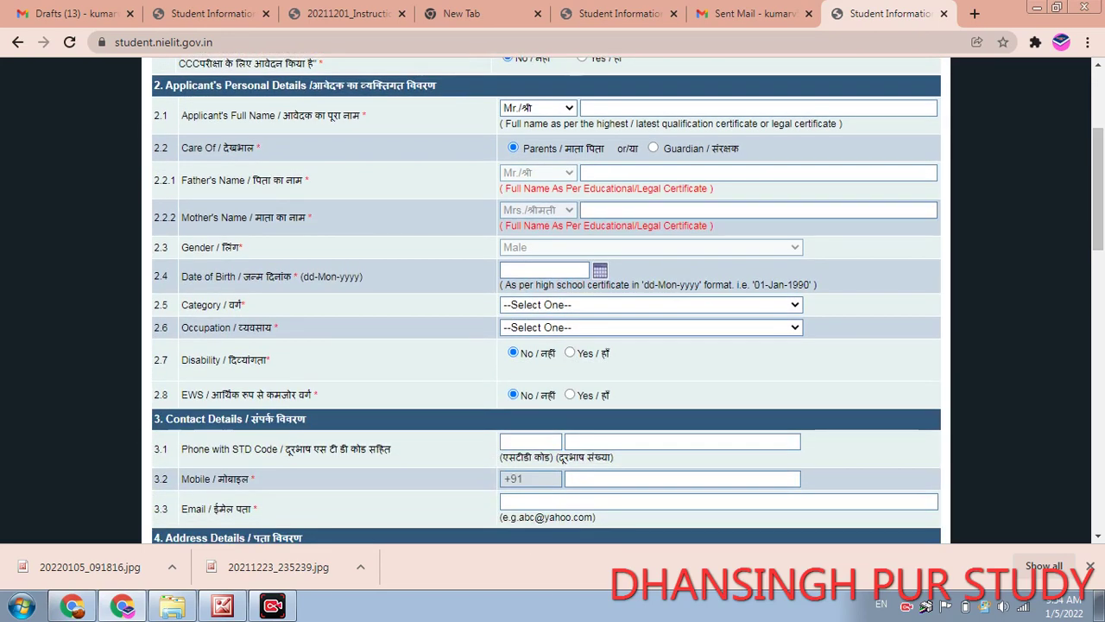
left_click(758, 173)
type("k")
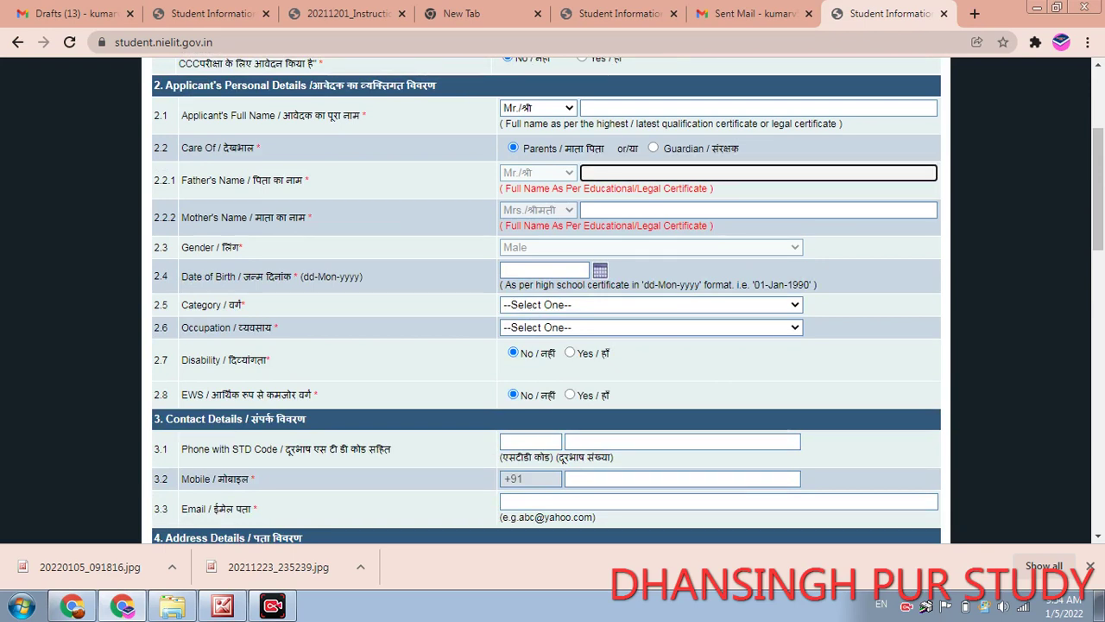
type("am")
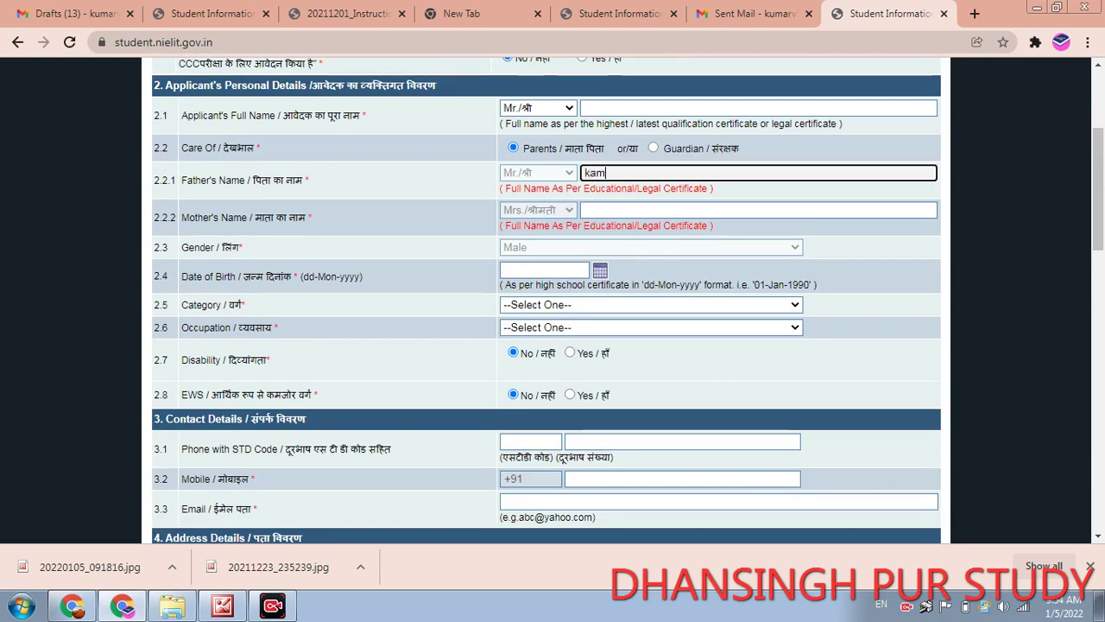
type("lesh")
left_click(759, 108)
type("vijay")
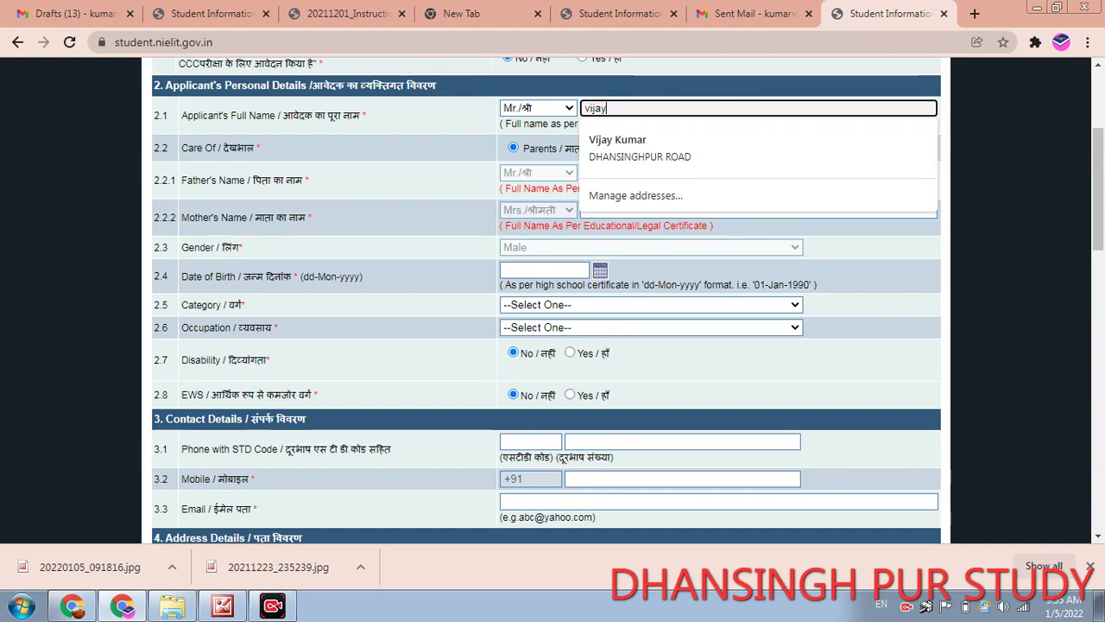
key("Tab")
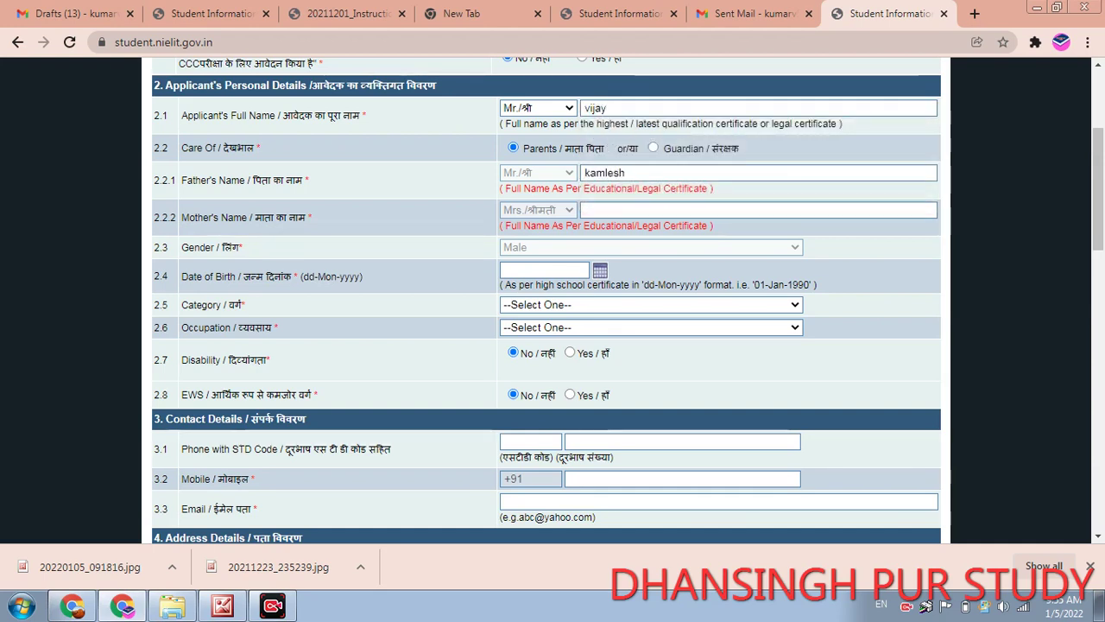
left_click(758, 210)
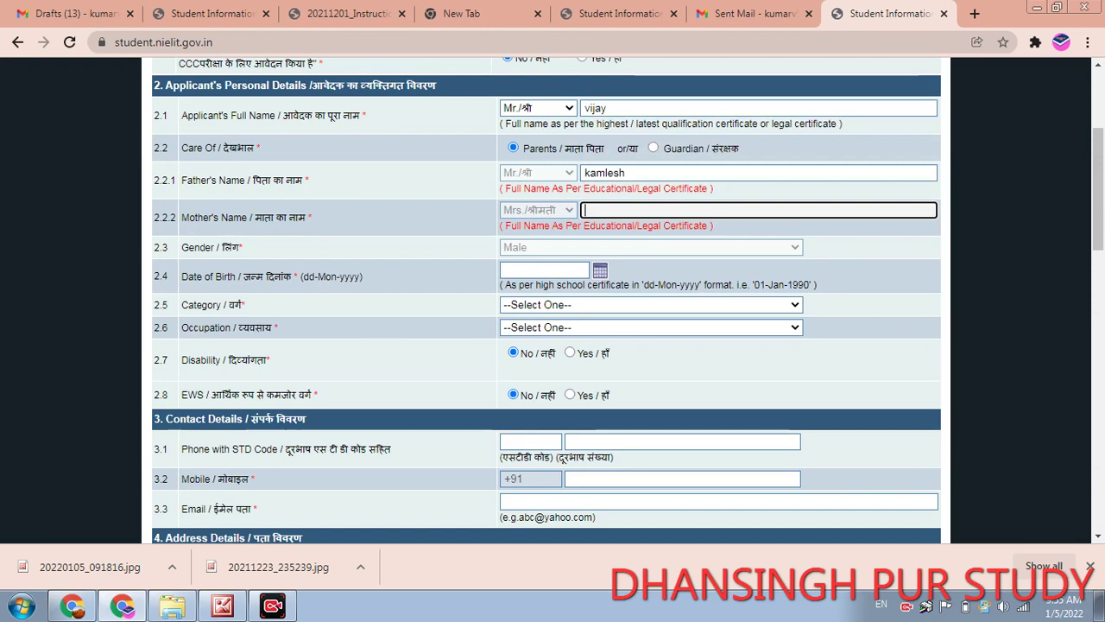
type("mee")
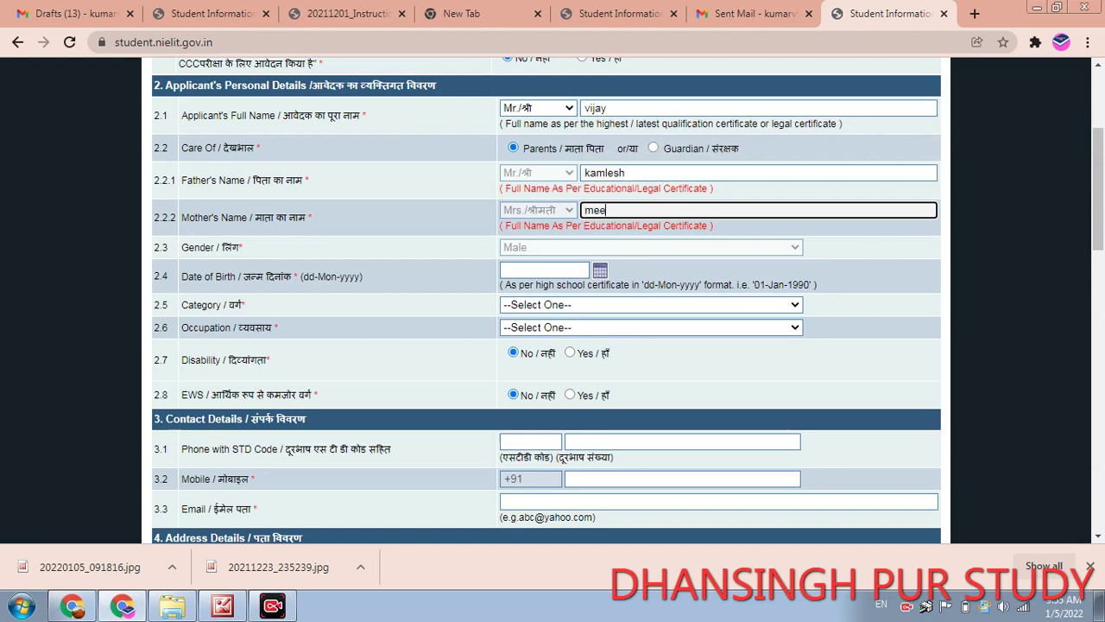
type("na")
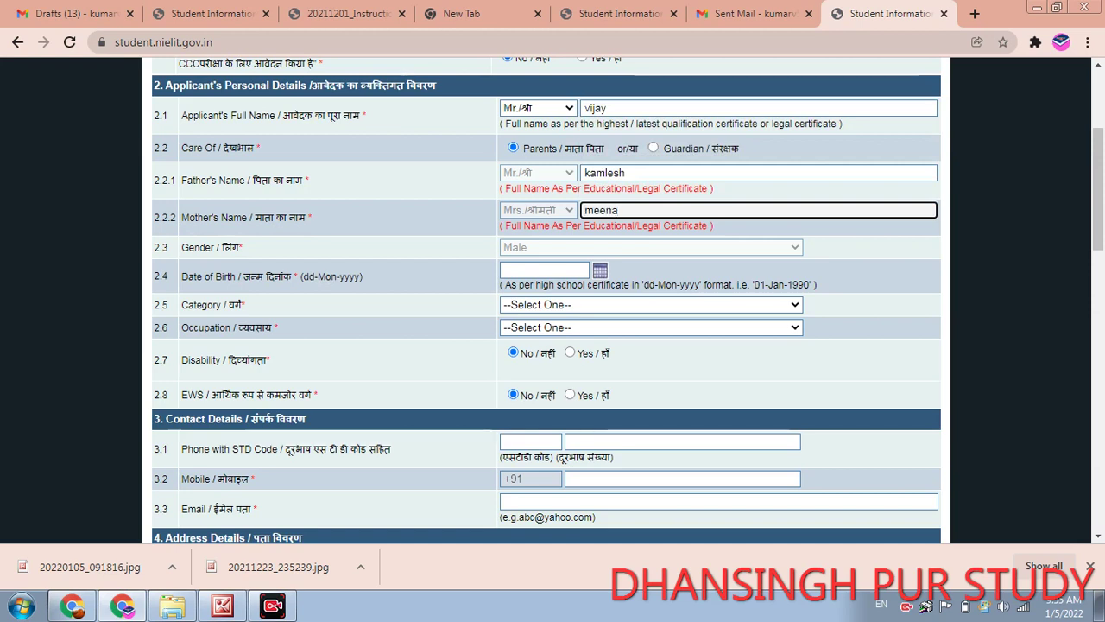
key("Tab")
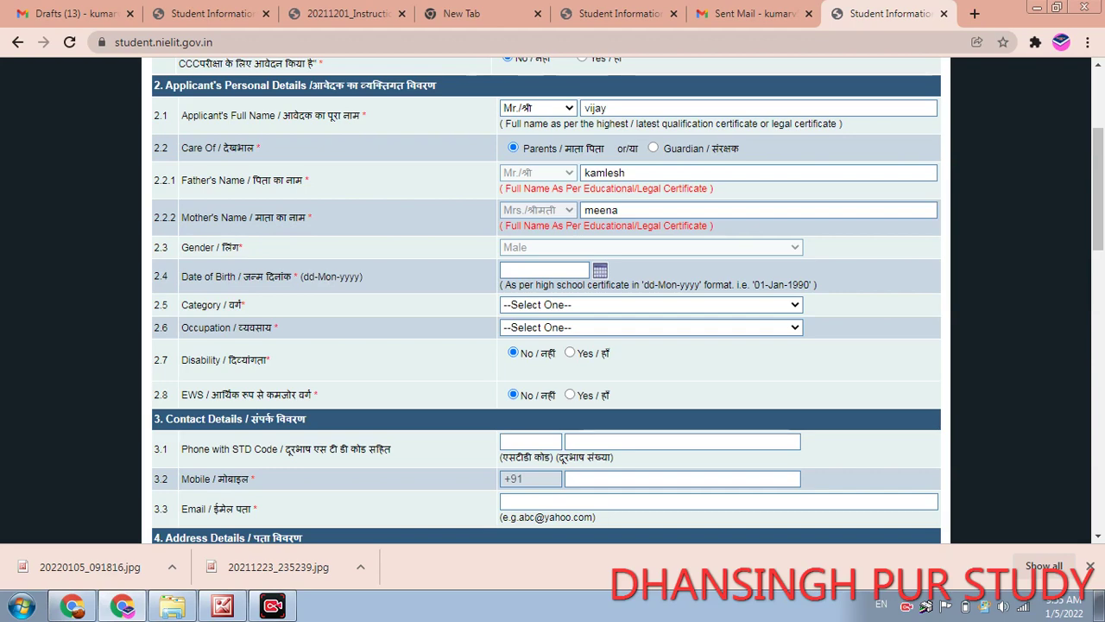
- Set the date of birth to 05-Jan-2022 in the calendar
scroll(547, 298, "up", 3)
left_click(544, 400)
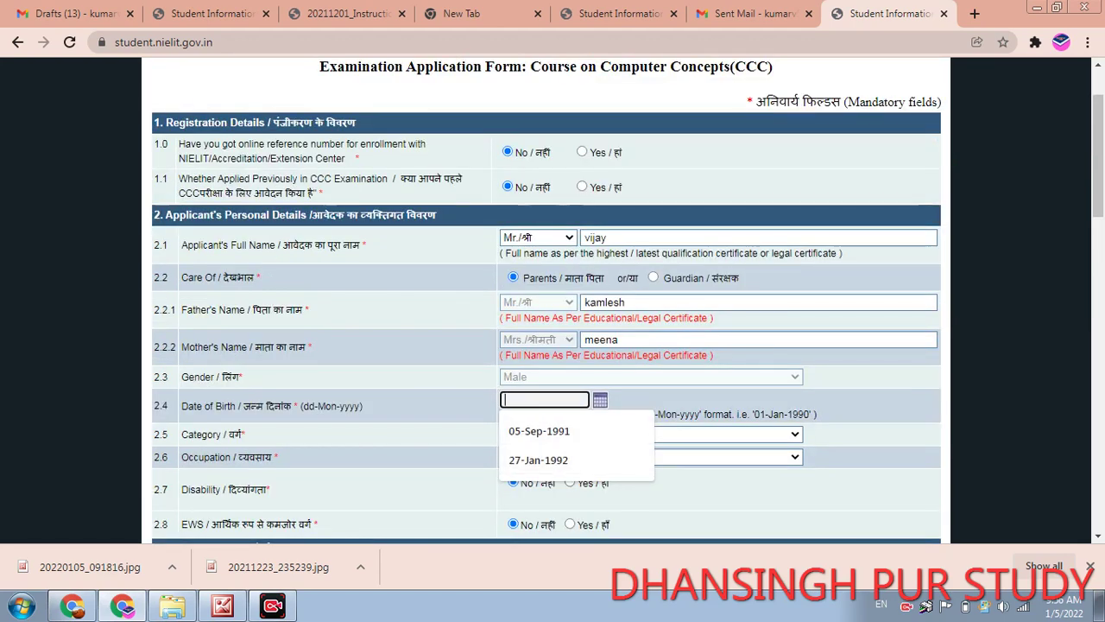
key("Escape")
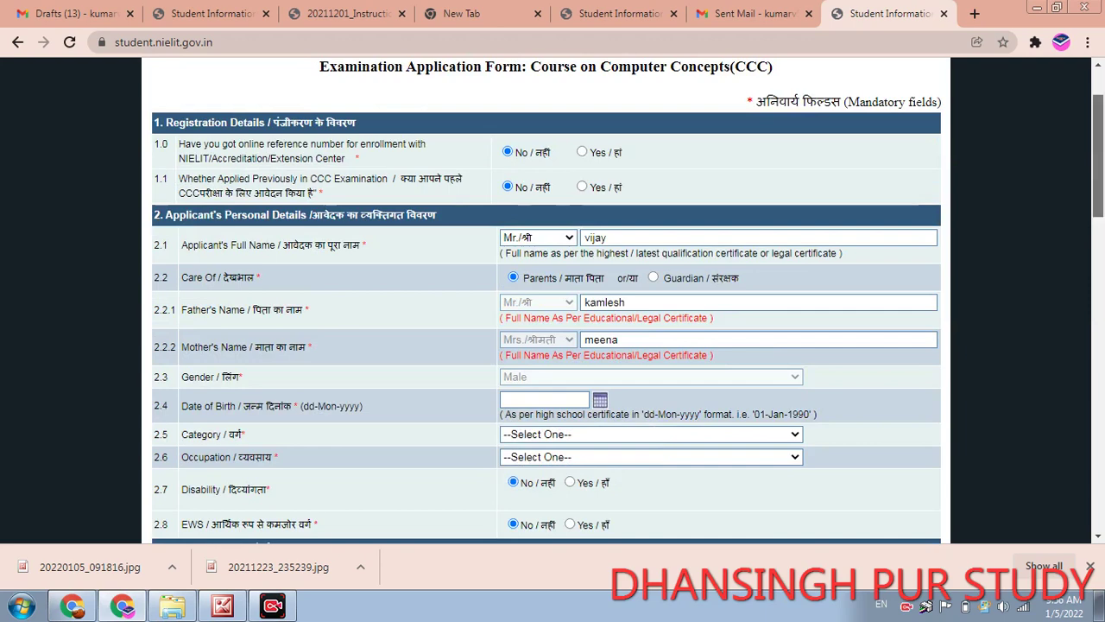
scroll(547, 298, "down", 4)
left_click(544, 235)
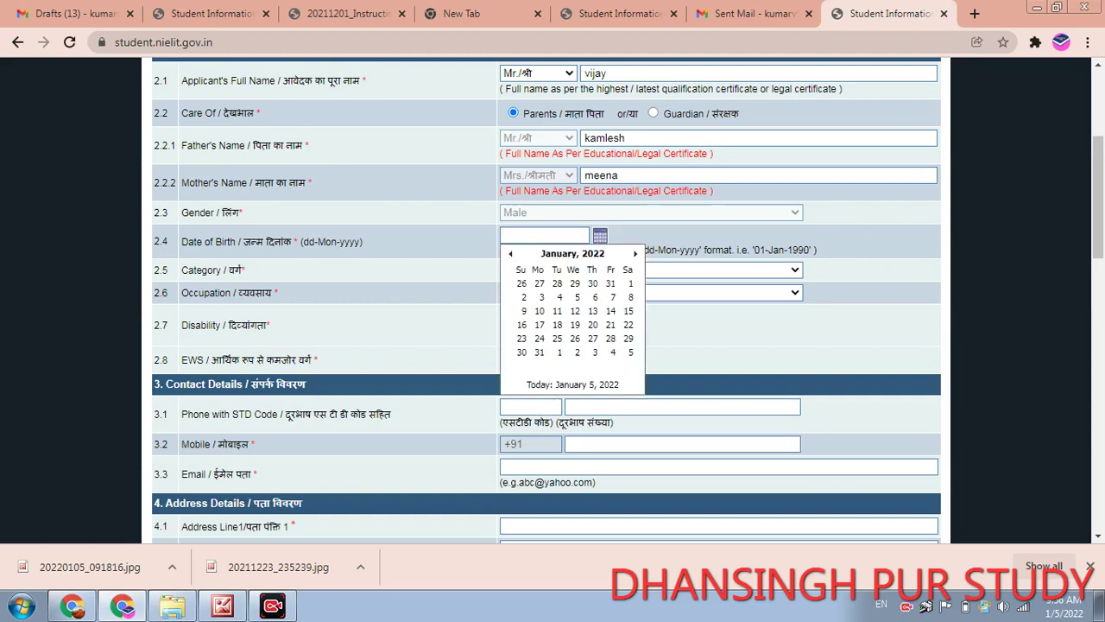
left_click(577, 297)
key("Page_Down")
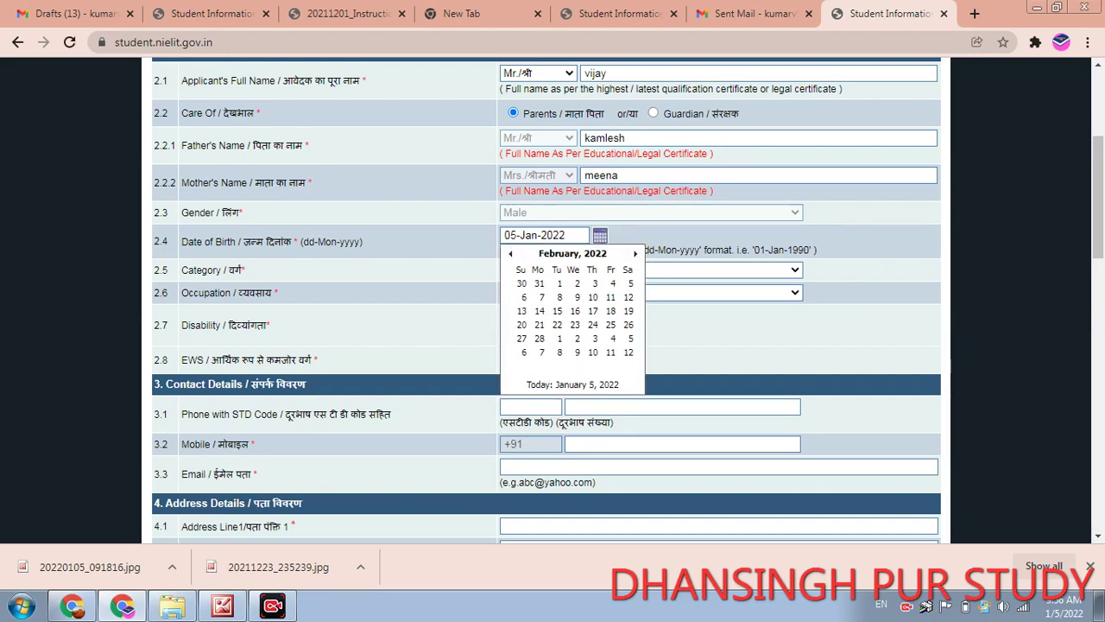
key("Escape")
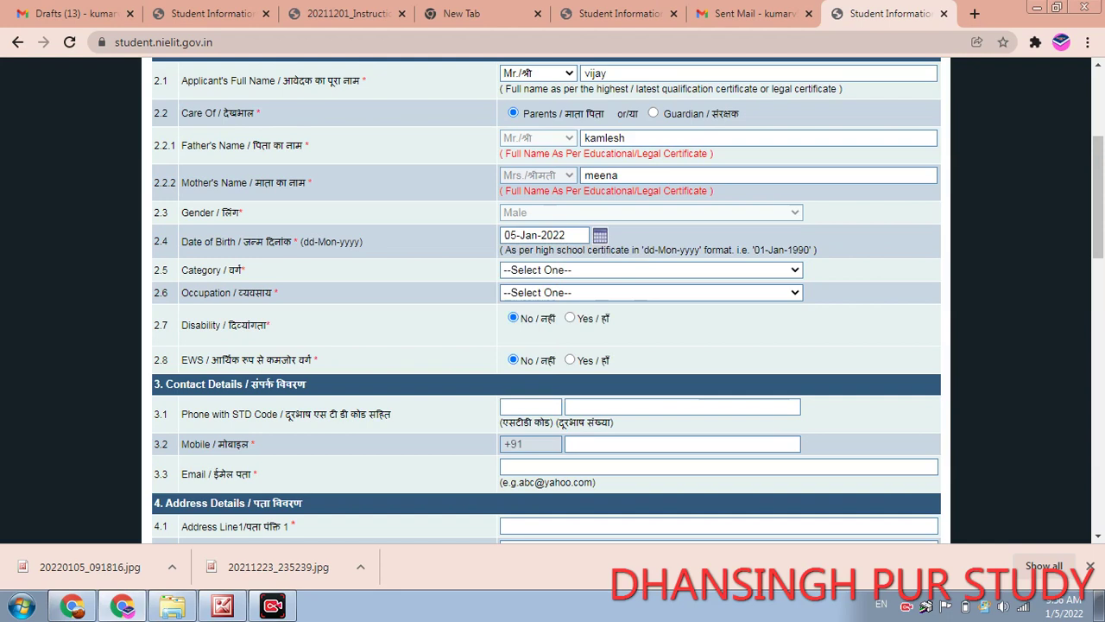
- Choose General as the category and Self Employed as the occupation
key("alt+Down")
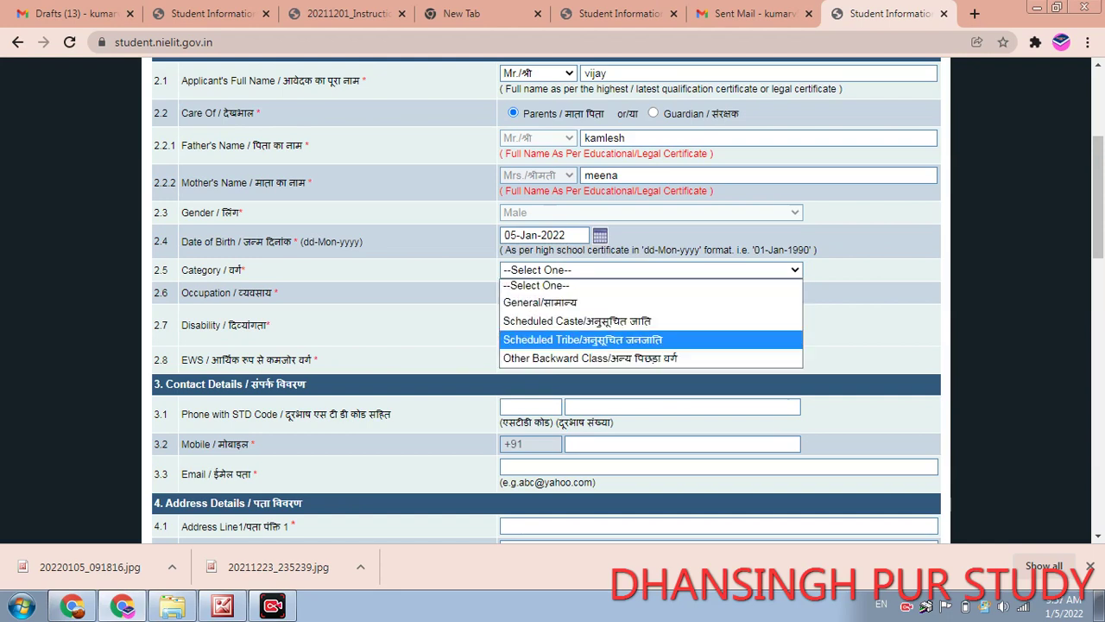
key("Down")
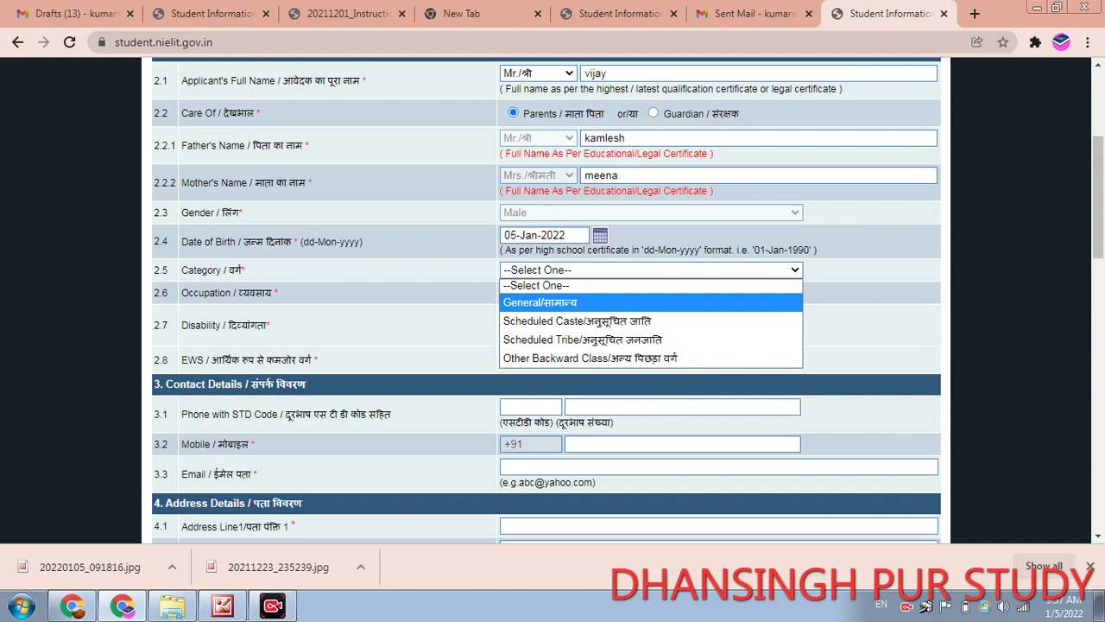
key("Return")
key("Tab")
key("alt+Down")
key("Down")
key("Down")
key("Down")
key("Down")
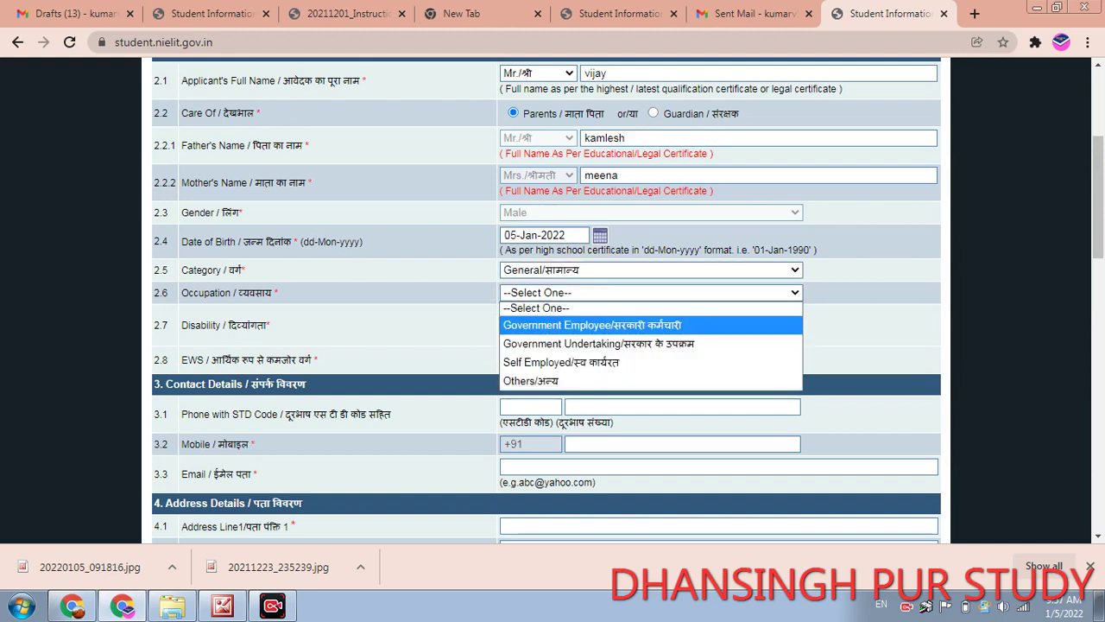
key("Up")
key("Up")
key("Up")
key("Up")
key("Down")
key("Down")
key("Down")
key("Down")
key("Up")
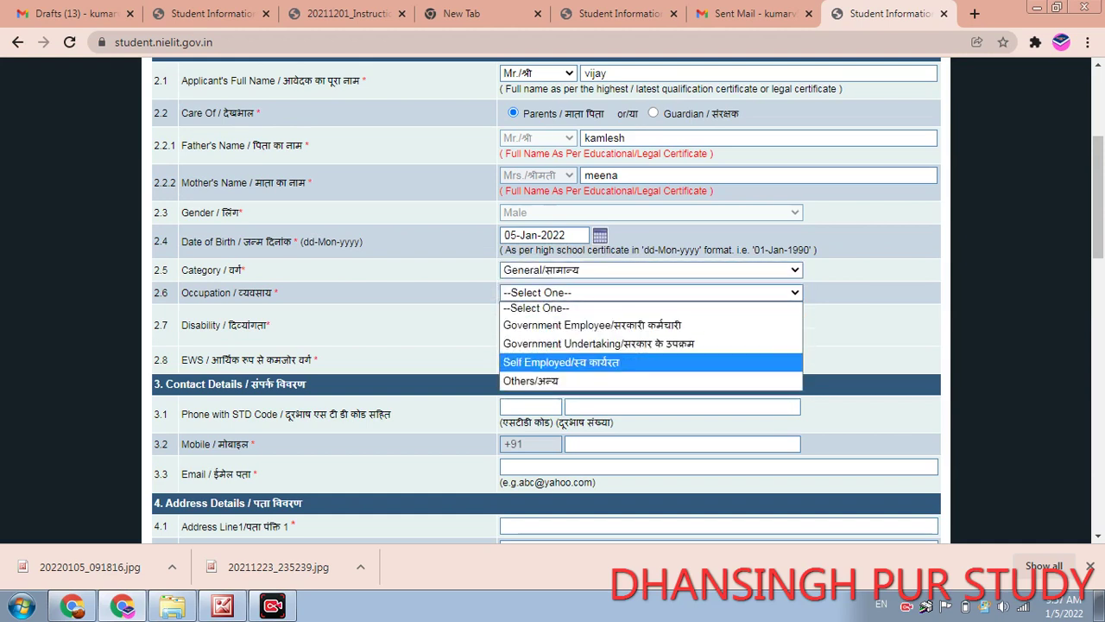
key("Up")
key("Up")
key("Up")
key("Down")
key("Down")
key("Down")
key("Down")
key("Up")
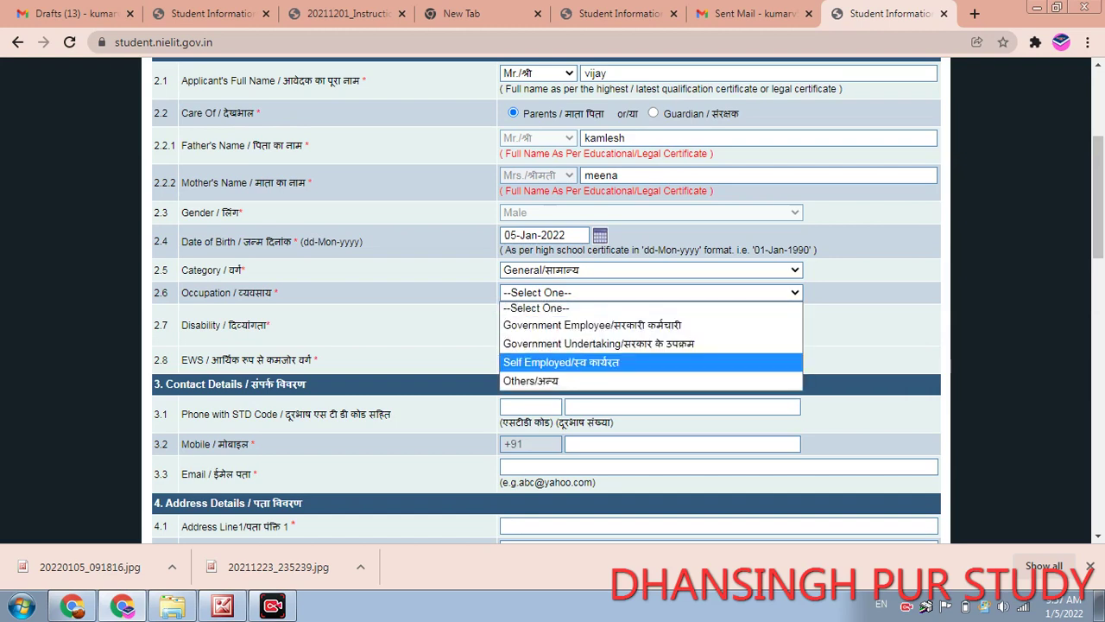
key("Return")
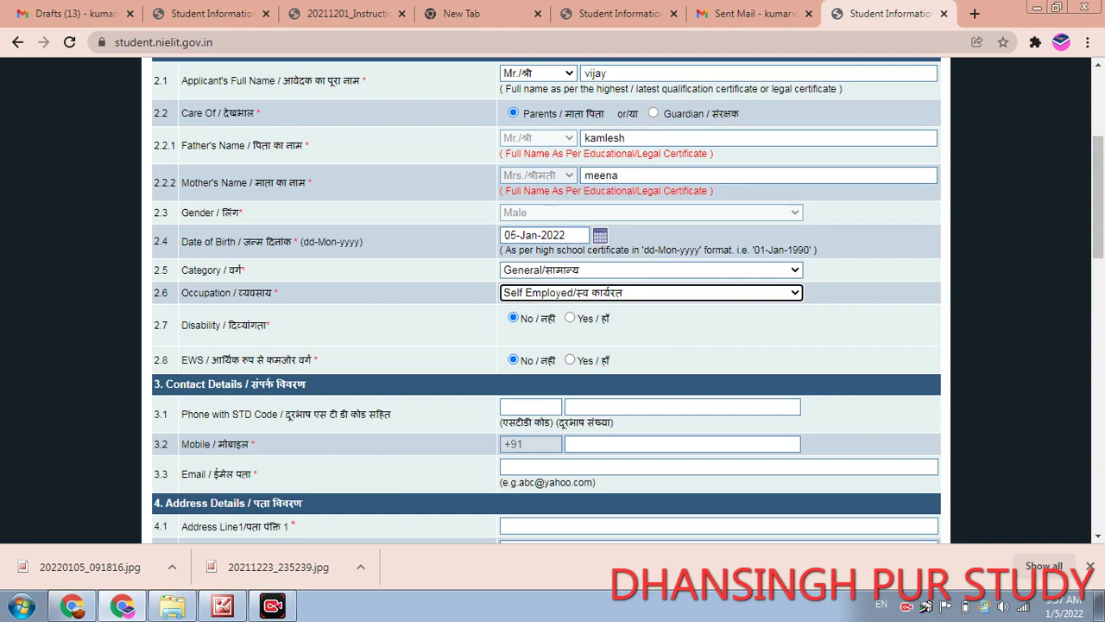
- Set the address state to Uttar Pradesh, correcting an accidental UT of Ladakh pick
scroll(546, 303, "down", 2)
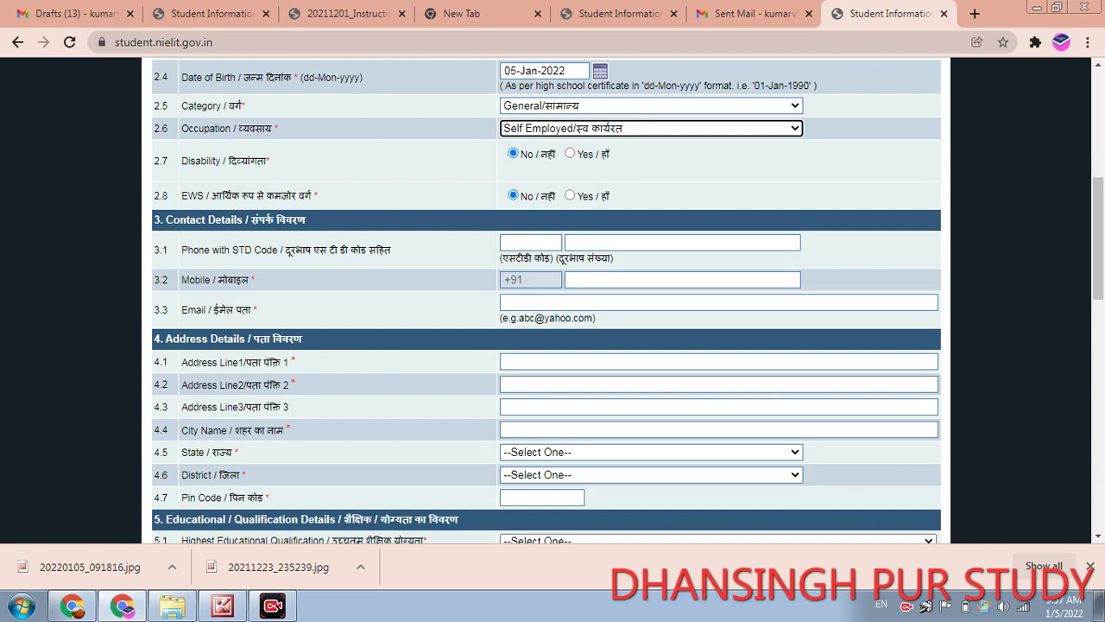
left_click(605, 361)
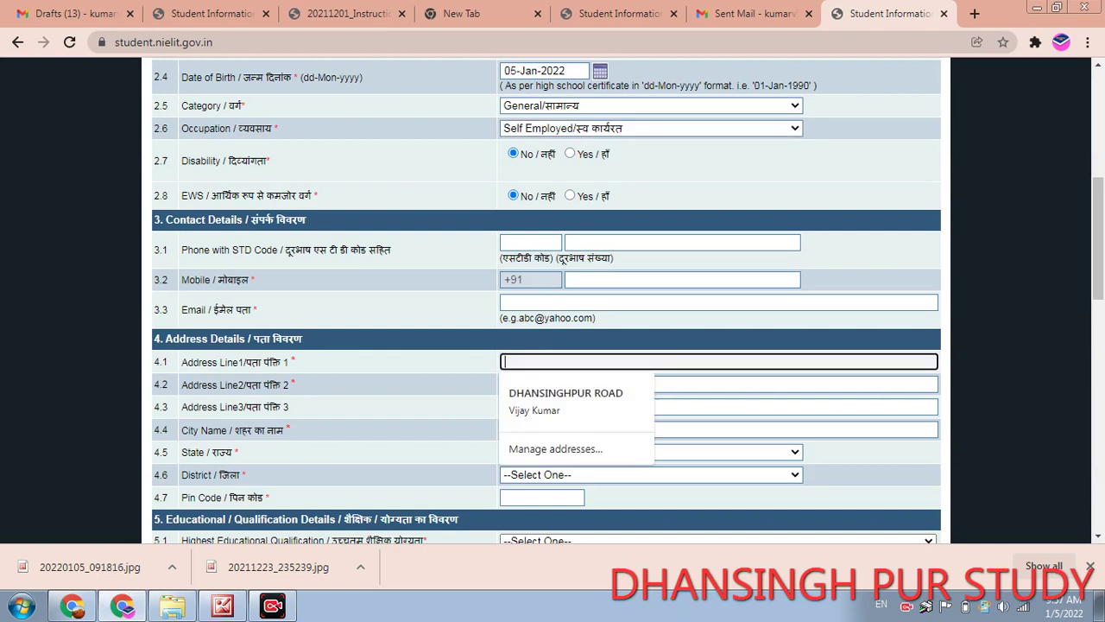
left_click(605, 384)
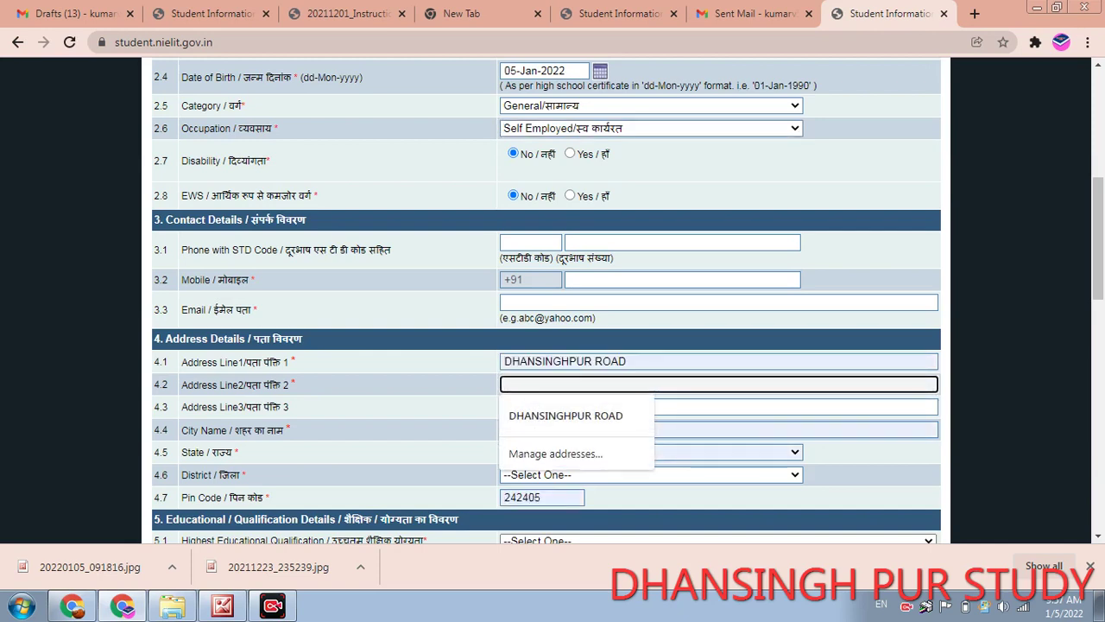
key("Escape")
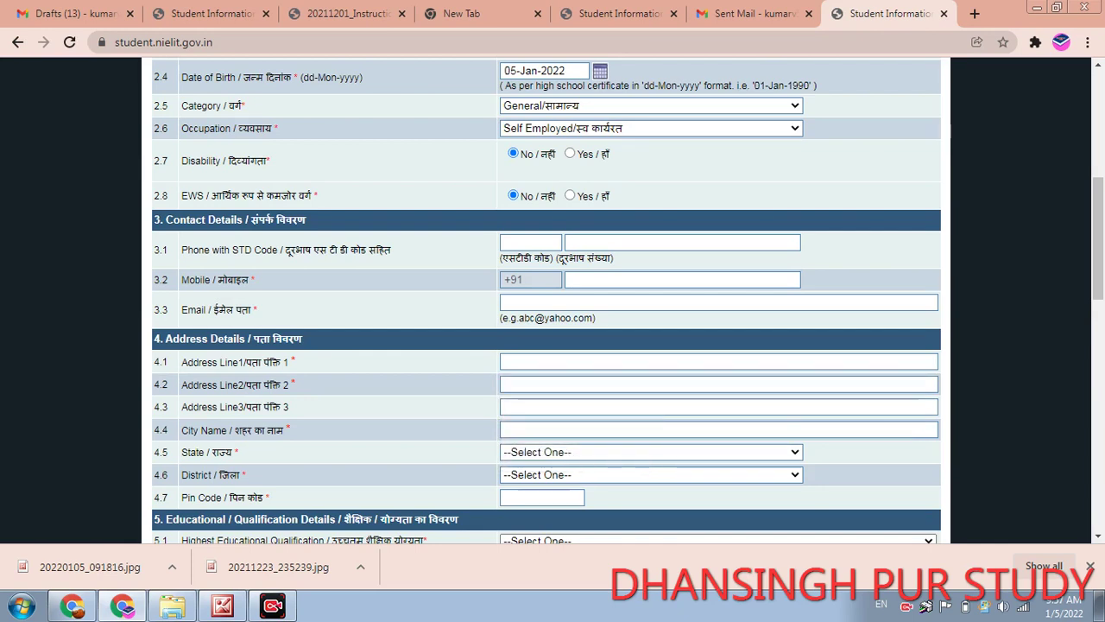
left_click(651, 452)
scroll(651, 307, "down", 3)
scroll(651, 307, "down", 5)
left_click(536, 393)
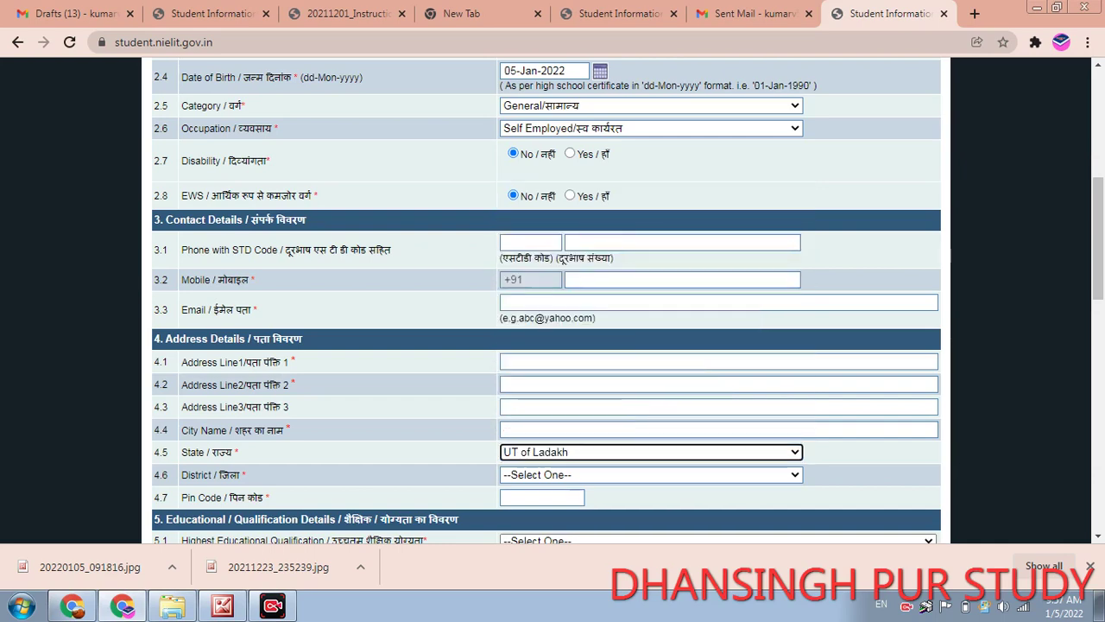
left_click(651, 451)
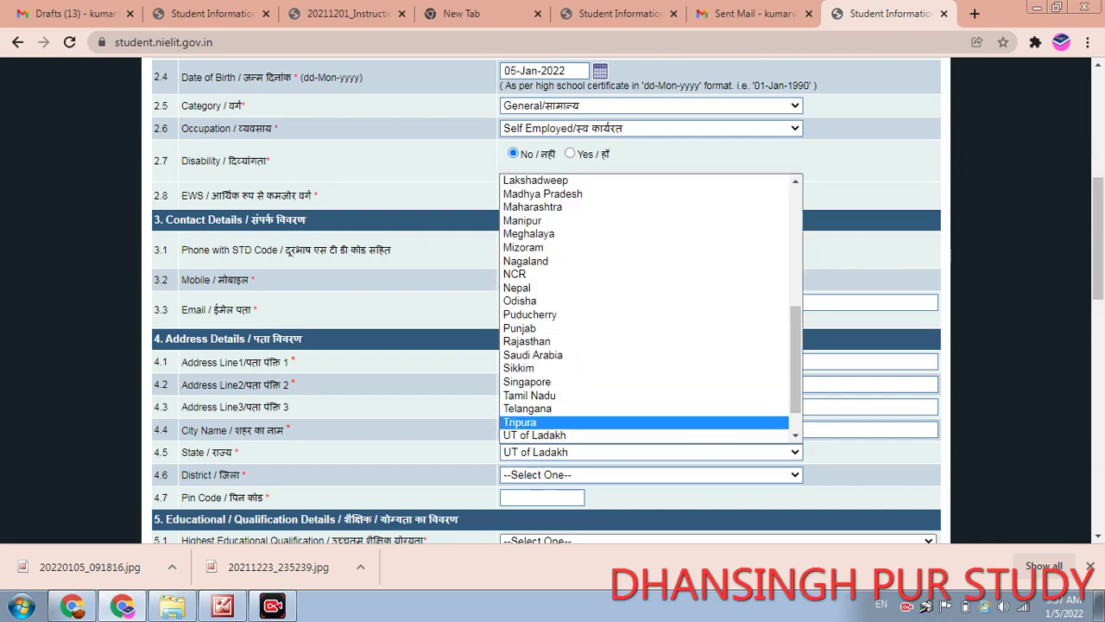
scroll(644, 307, "down", 1)
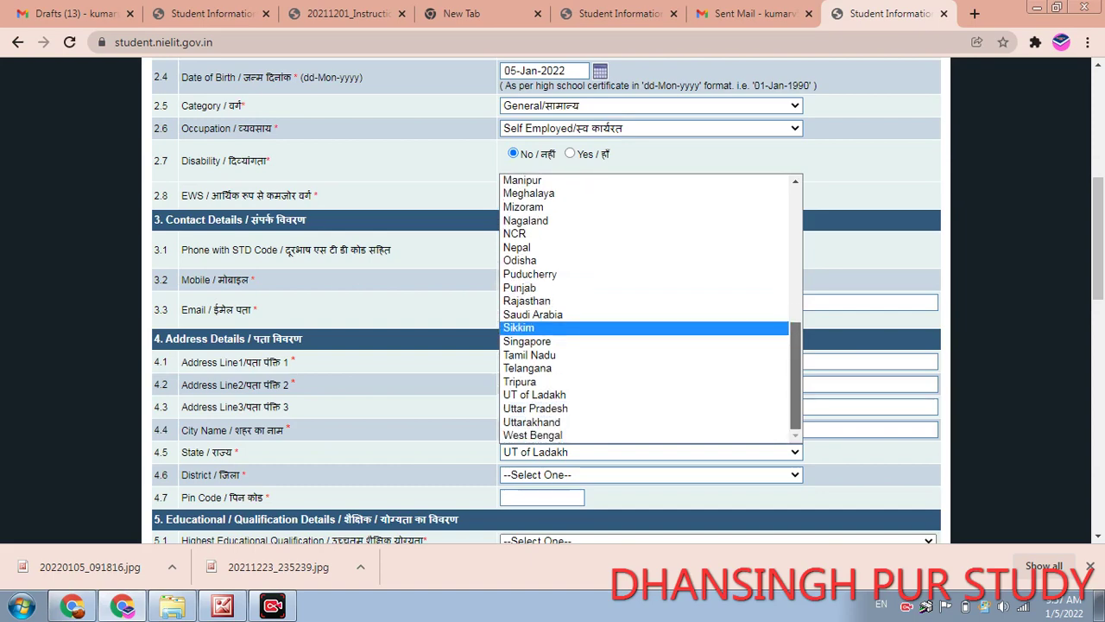
left_click(535, 408)
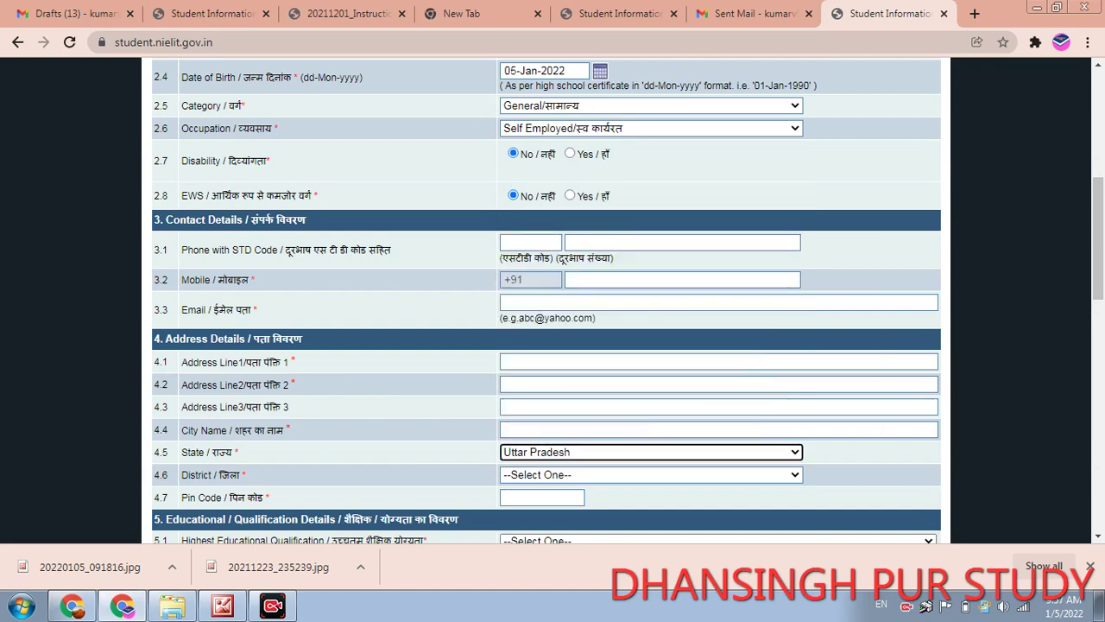
- Set the address district to Shahjahanpur
left_click(651, 474)
scroll(647, 328, "down", 1)
left_click_drag(796, 244, 796, 423)
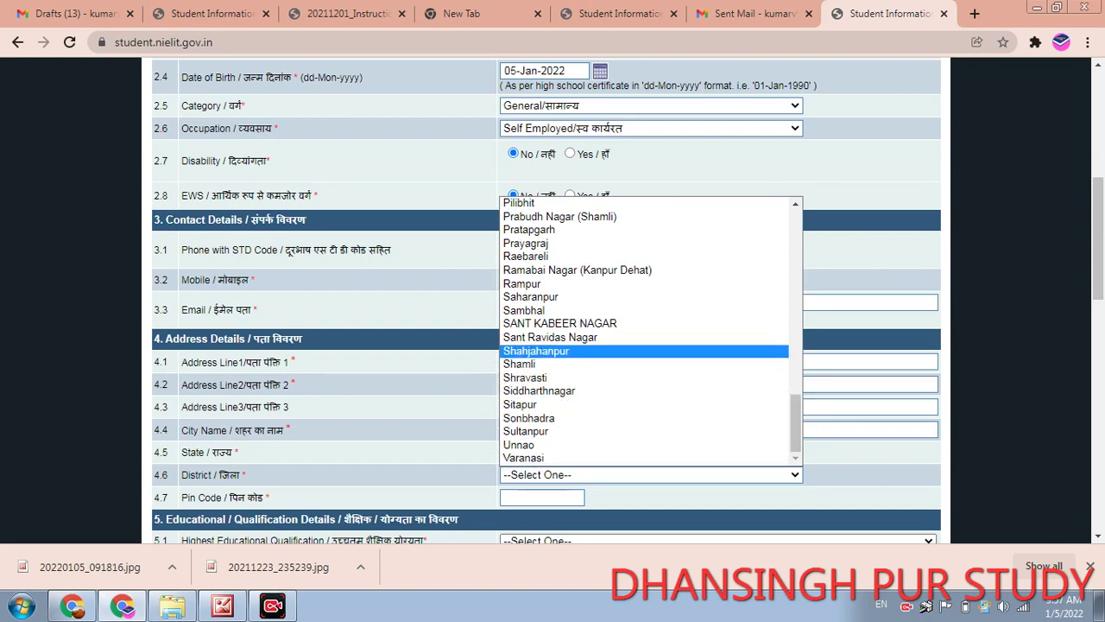
left_click(536, 351)
scroll(536, 351, "down", 2)
scroll(547, 302, "down", 1)
left_click(542, 277)
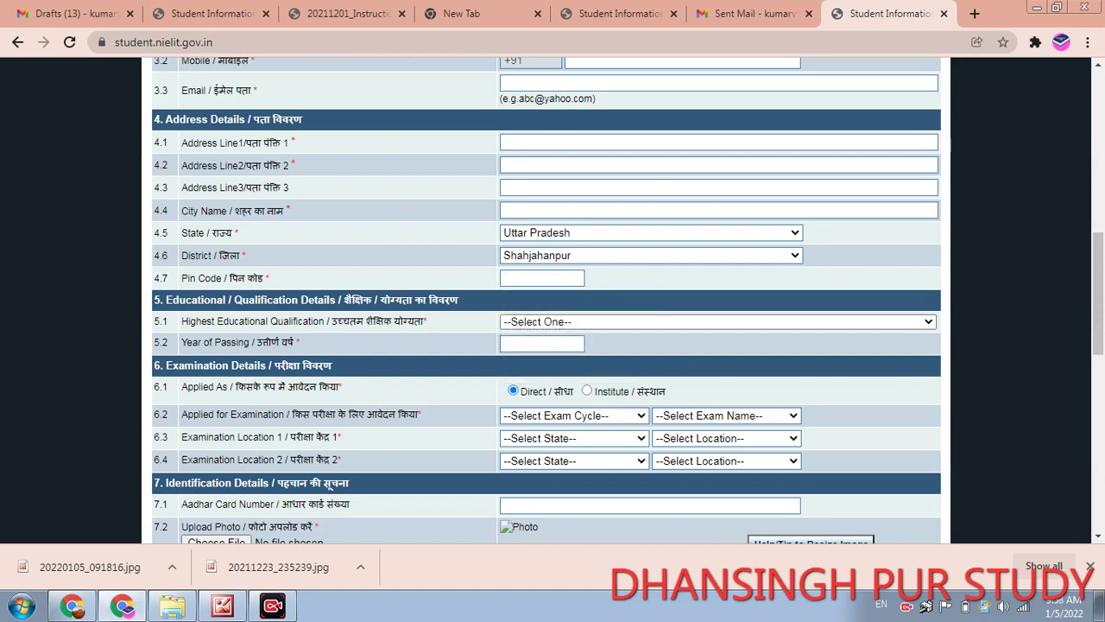
- Enter the address pin code
left_click(541, 277)
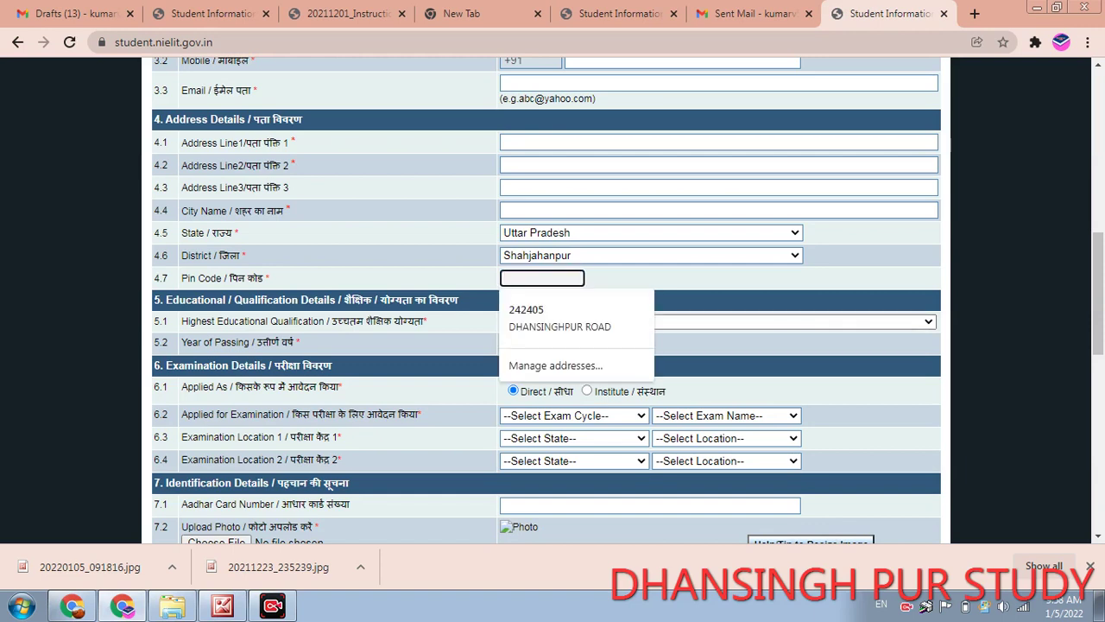
type("4343")
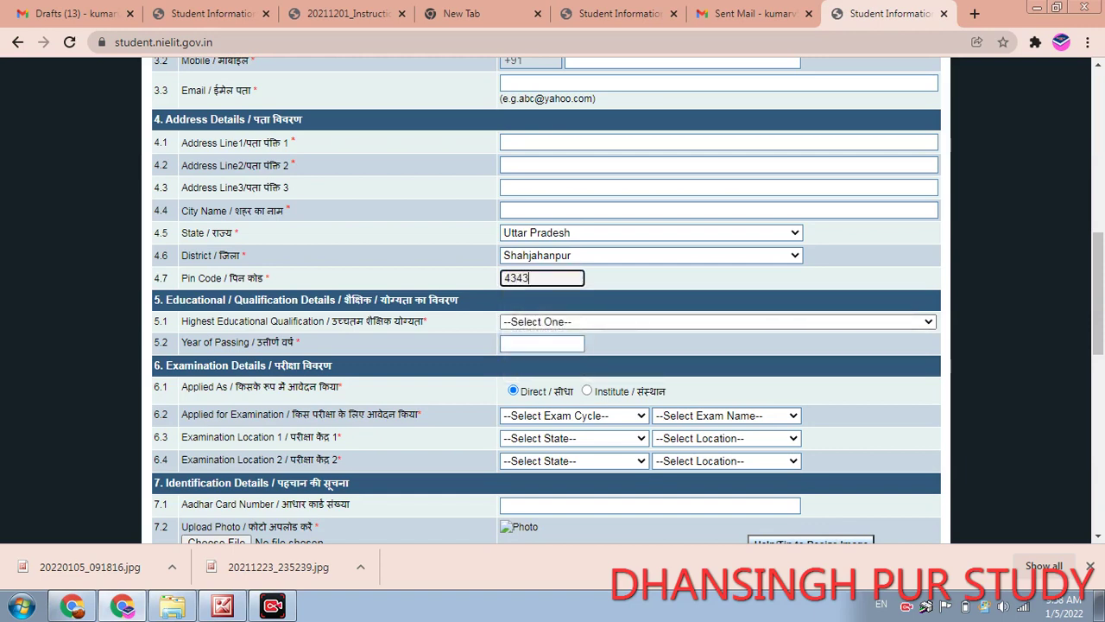
type("7")
key("Tab")
- Set highest qualification to 10th Pass with year of passing 2011
key("alt+Down")
key("Down")
key("Down")
key("Down")
key("Down")
key("Down")
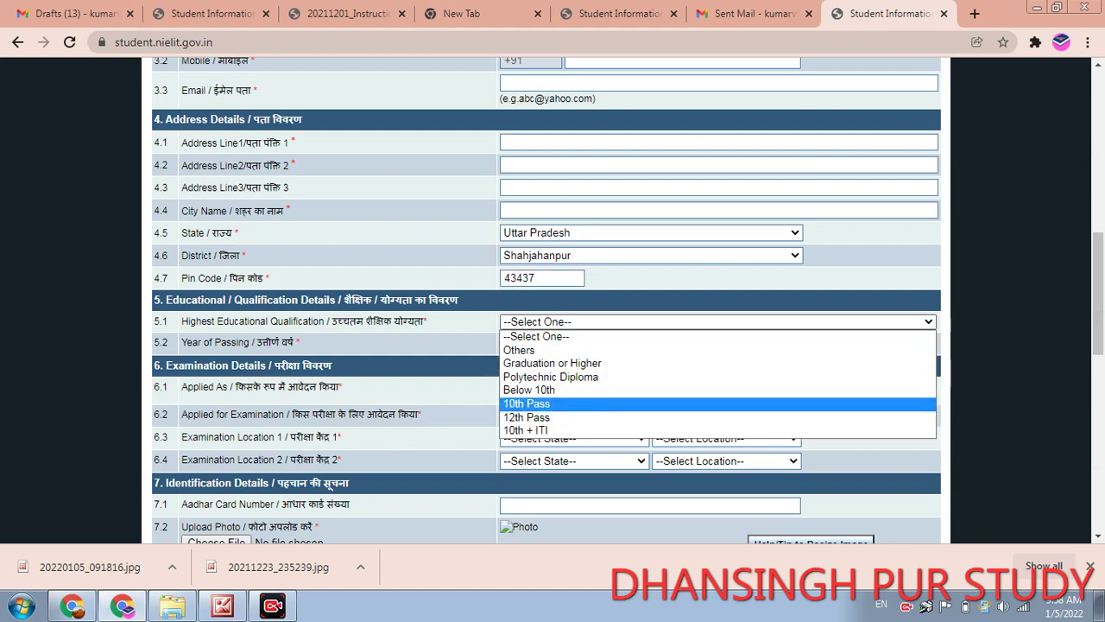
key("Down")
key("Down")
key("Up")
key("Up")
key("Up")
key("Up")
key("Up")
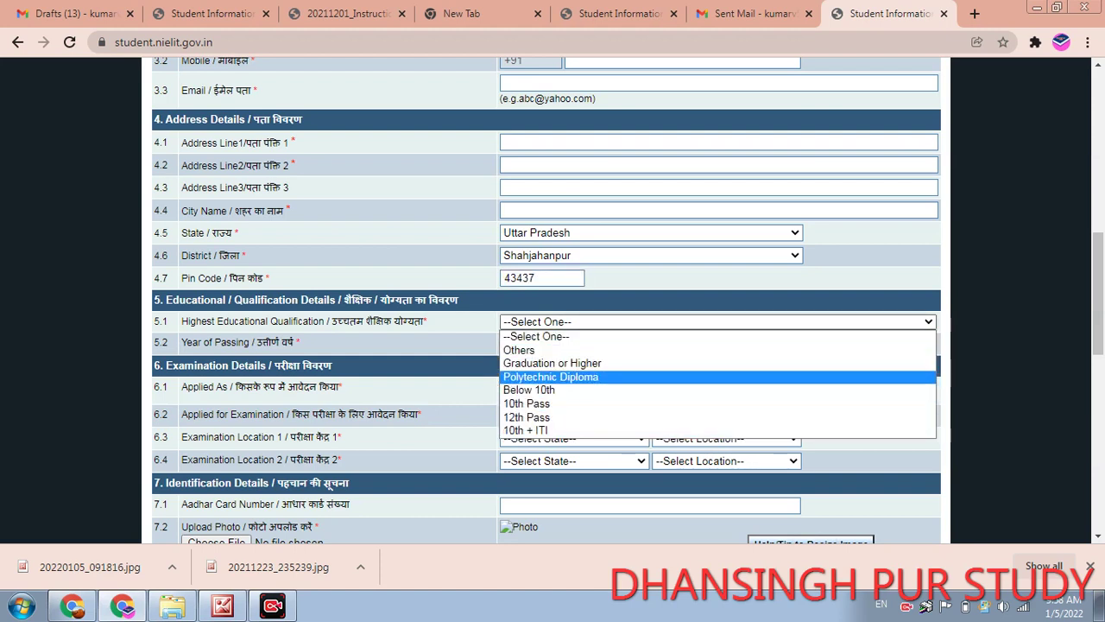
key("Up")
key("Down")
key("Down")
key("Down")
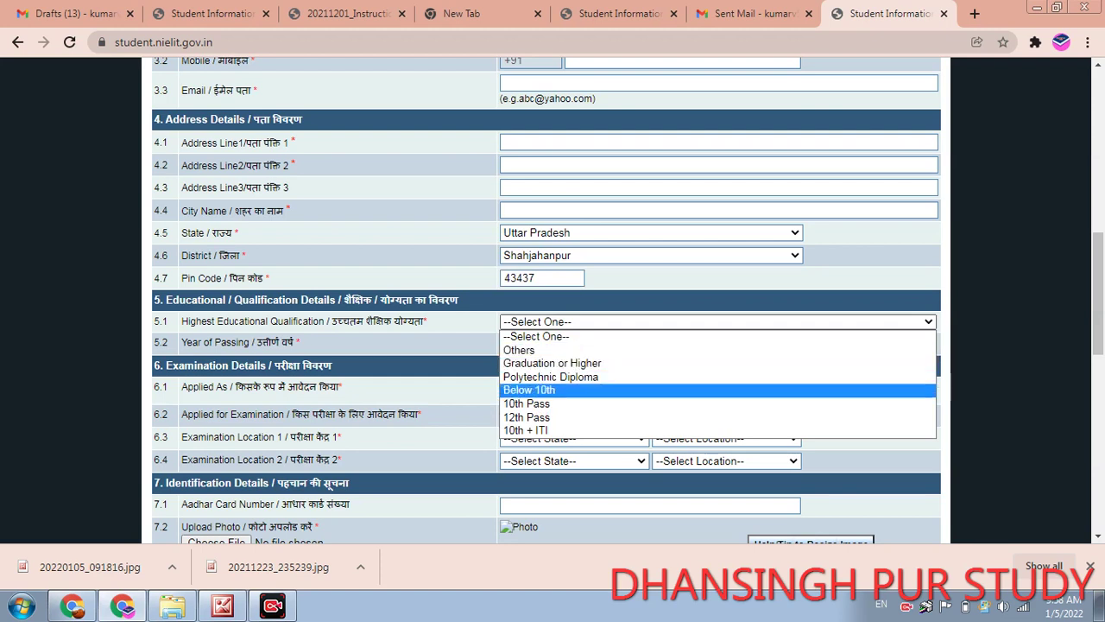
key("Down")
key("Down")
key("Down")
key("Up")
key("Up")
key("Down")
key("Up")
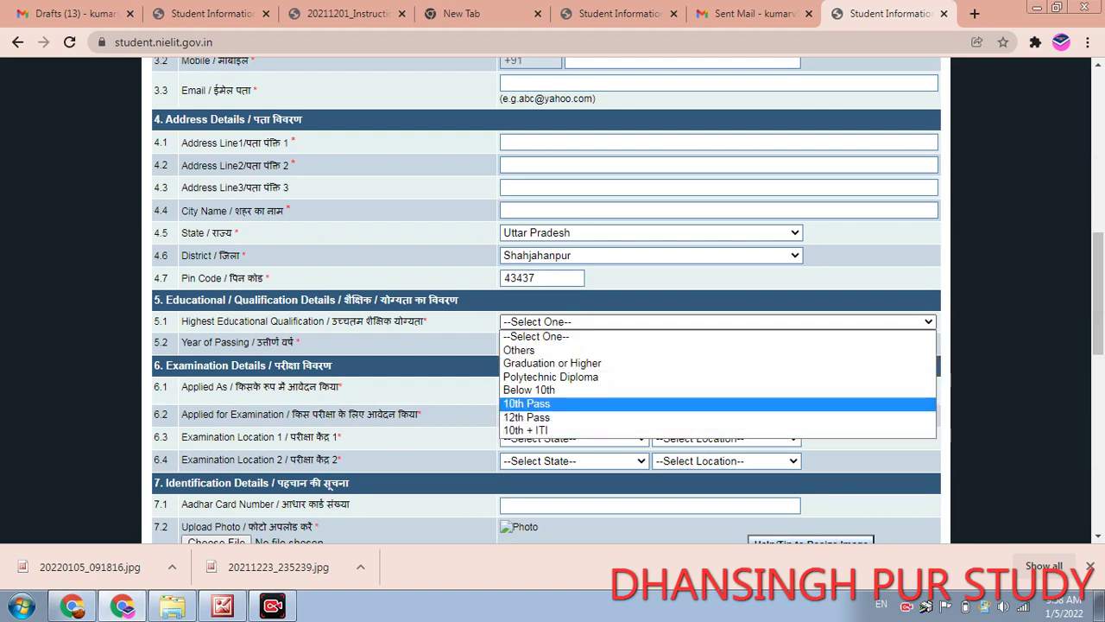
key("Return")
key("Tab")
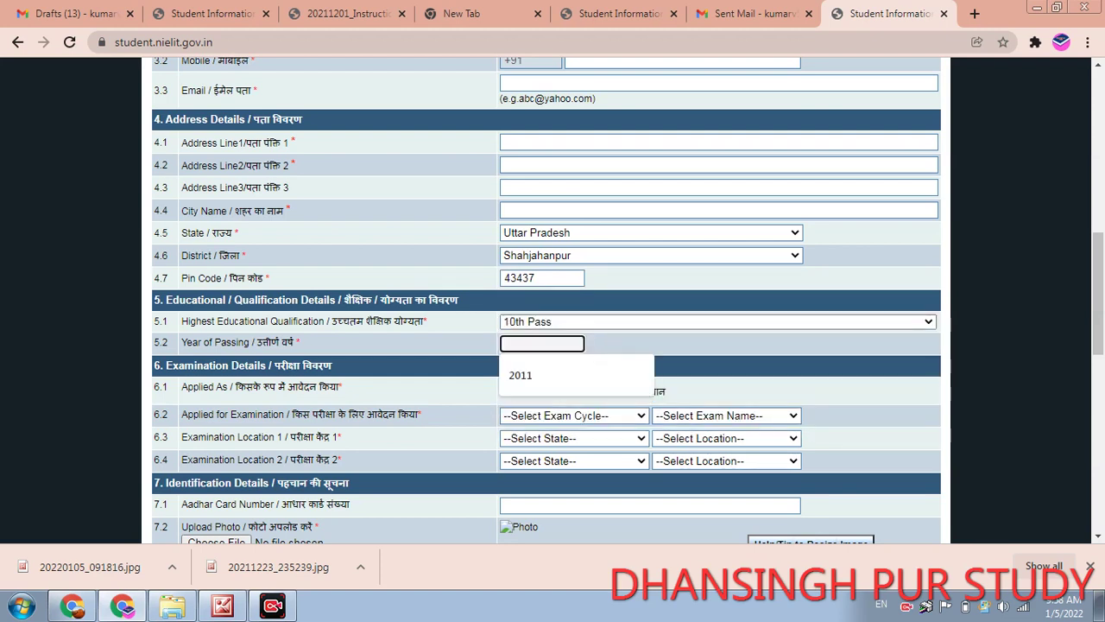
key("Down")
key("Return")
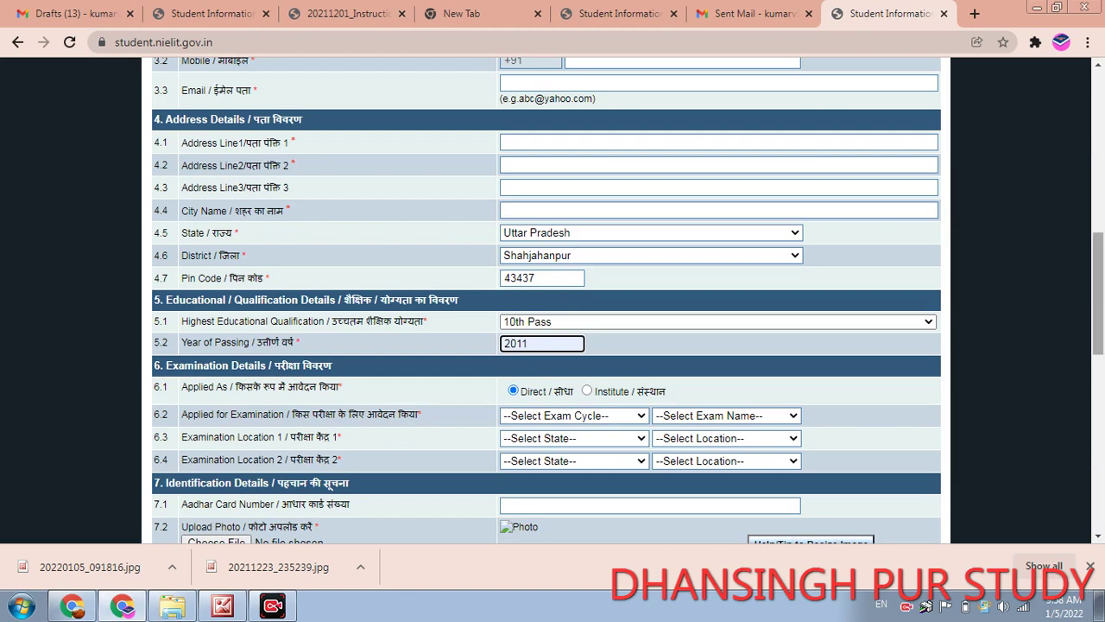
- Choose the Every Month Exam Cycle and the March, 2022 exam
scroll(629, 300, "down", 1)
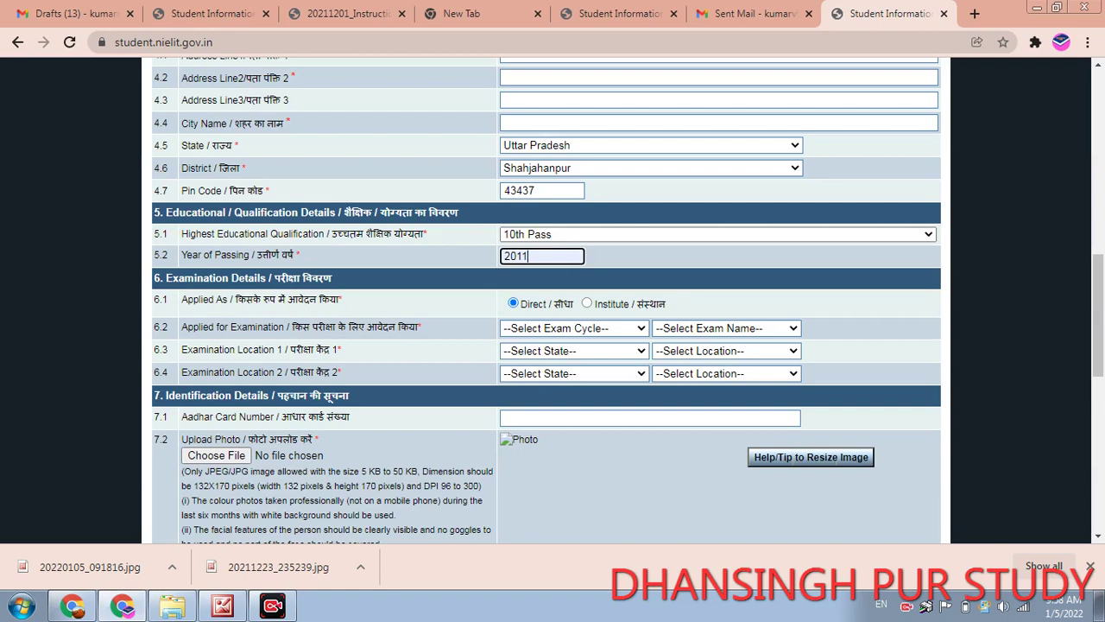
left_click(573, 328)
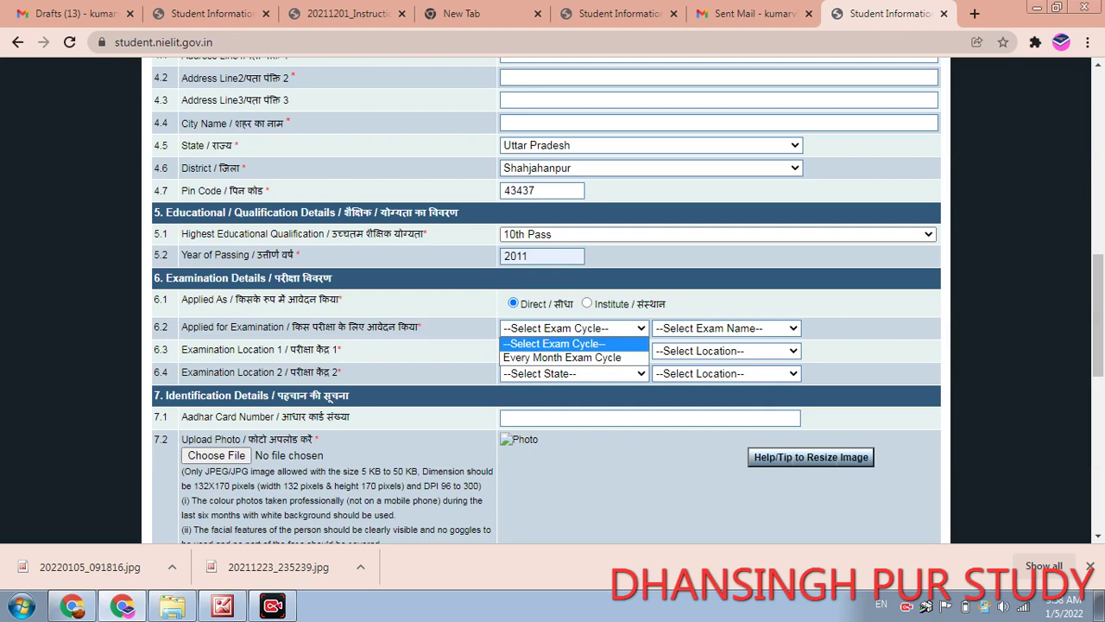
left_click(562, 357)
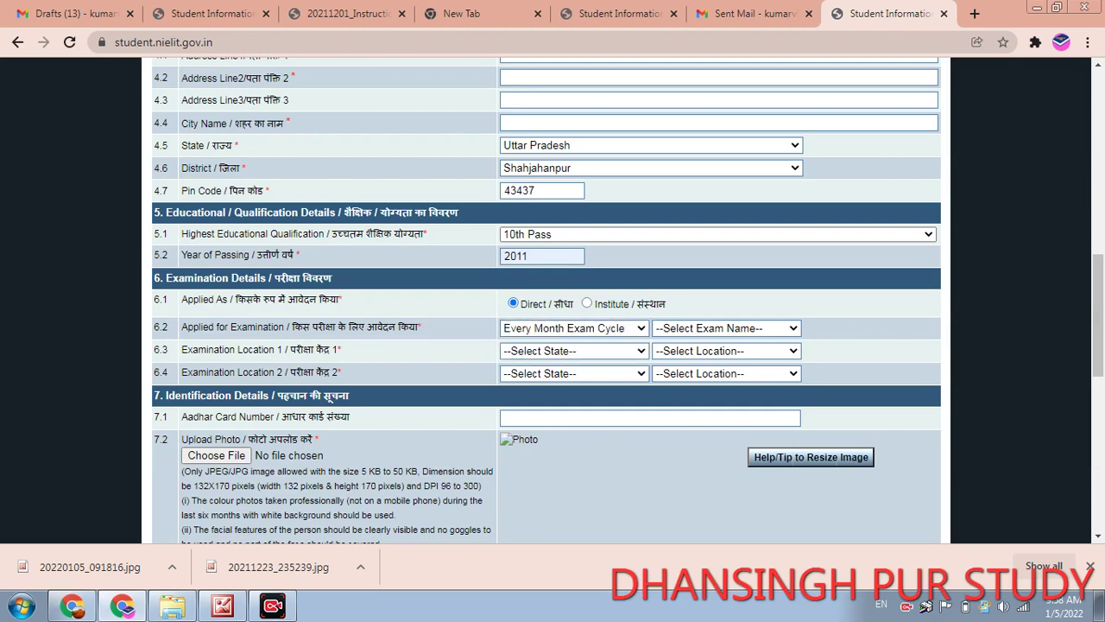
left_click(725, 329)
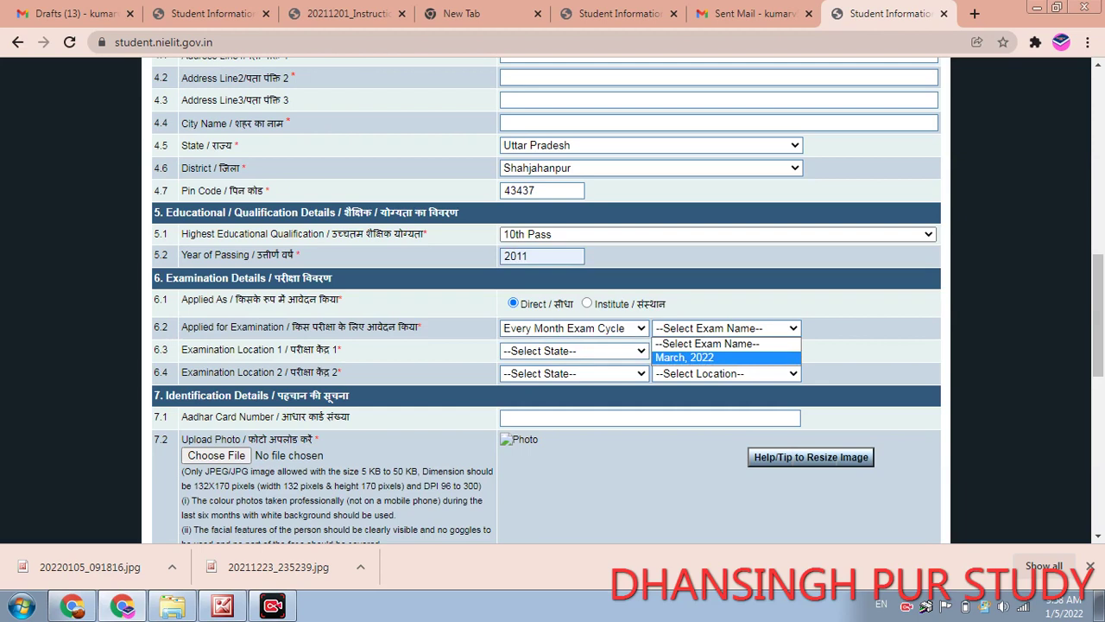
left_click(685, 357)
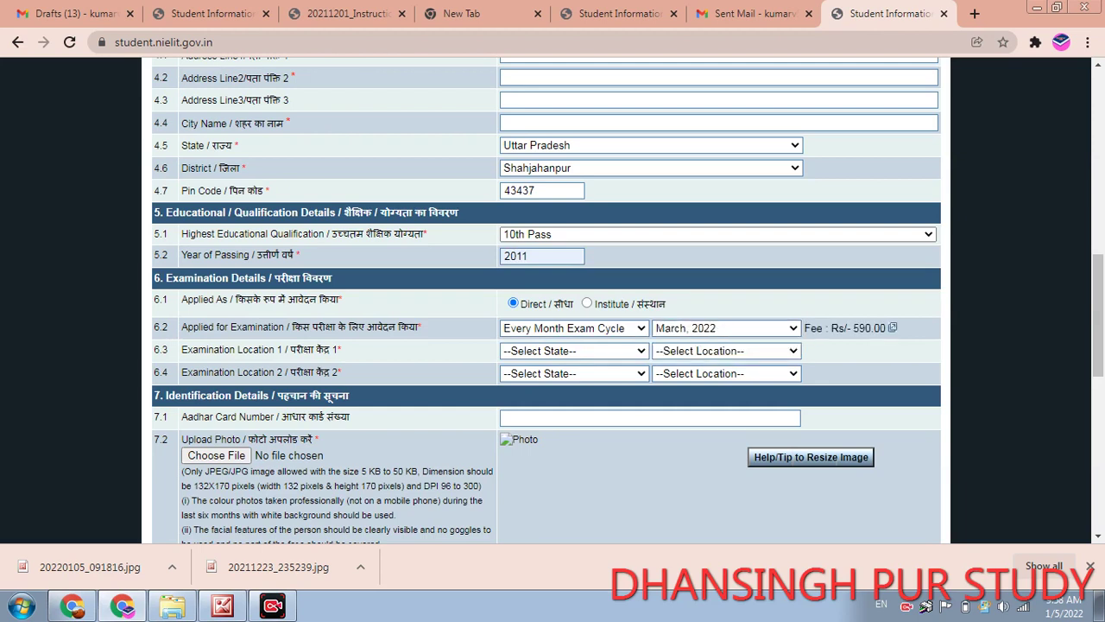
- Set exam centre 1 to Uttar Pradesh, STP - SITAPUR
left_click(574, 351)
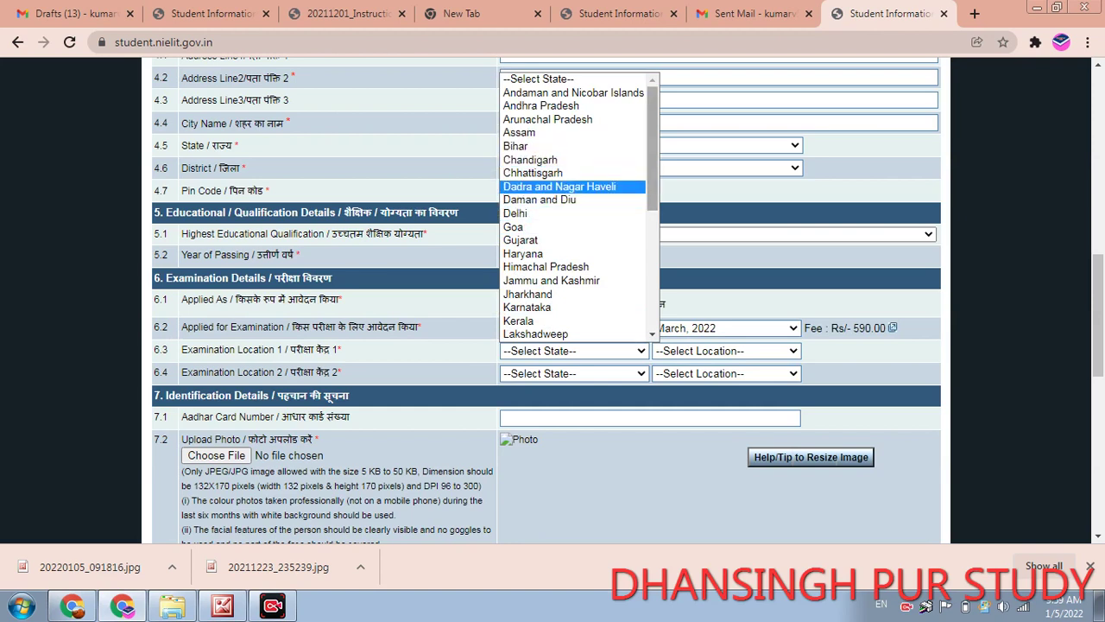
scroll(574, 207, "down", 5)
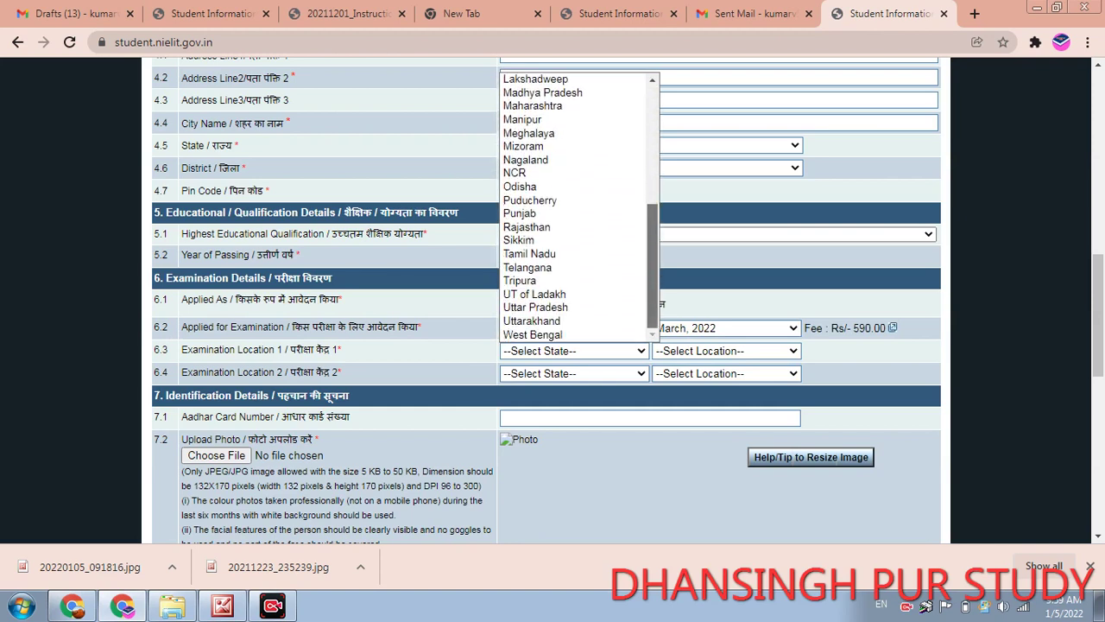
left_click(536, 307)
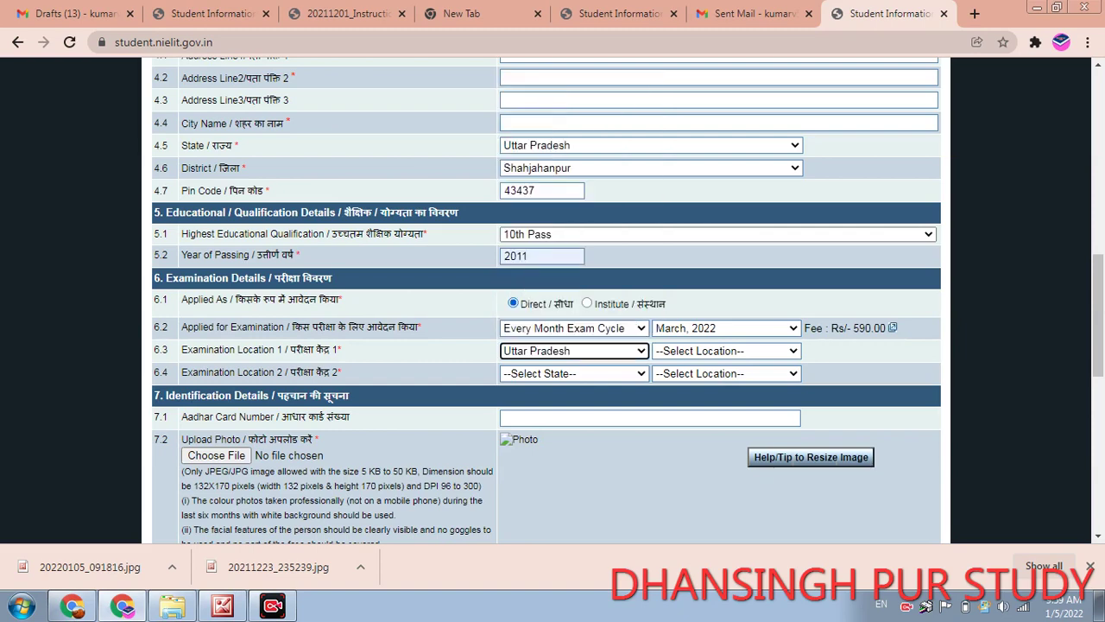
left_click(725, 350)
scroll(708, 106, "down", 1)
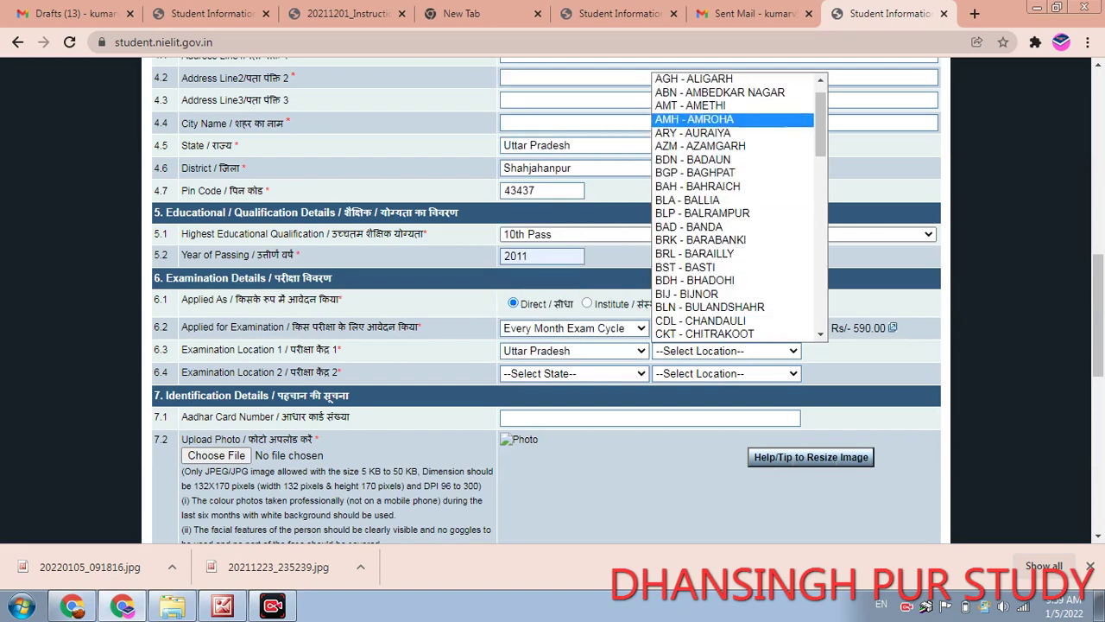
scroll(734, 207, "down", 15)
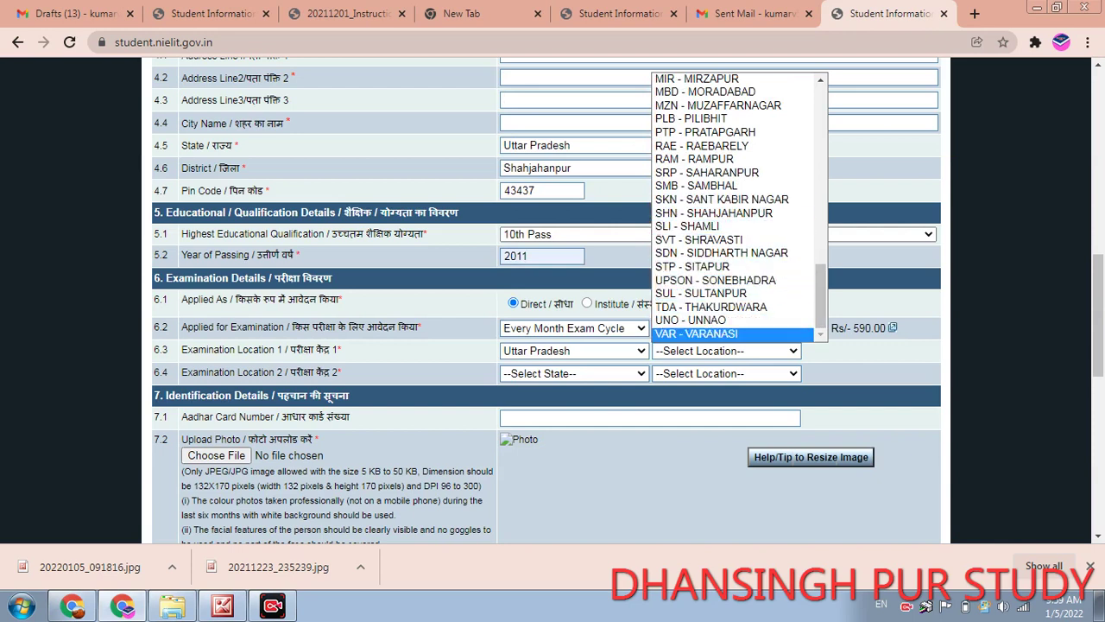
left_click(699, 265)
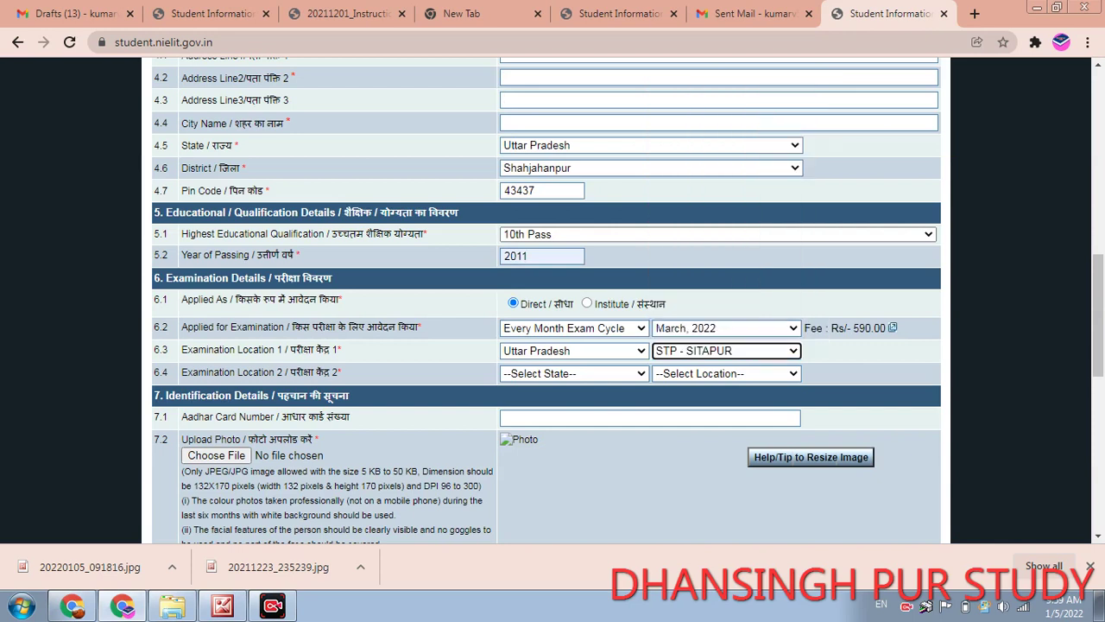
- Set exam centre 2 to Uttar Pradesh, SHN - SHAHJAHANPUR
left_click(575, 373)
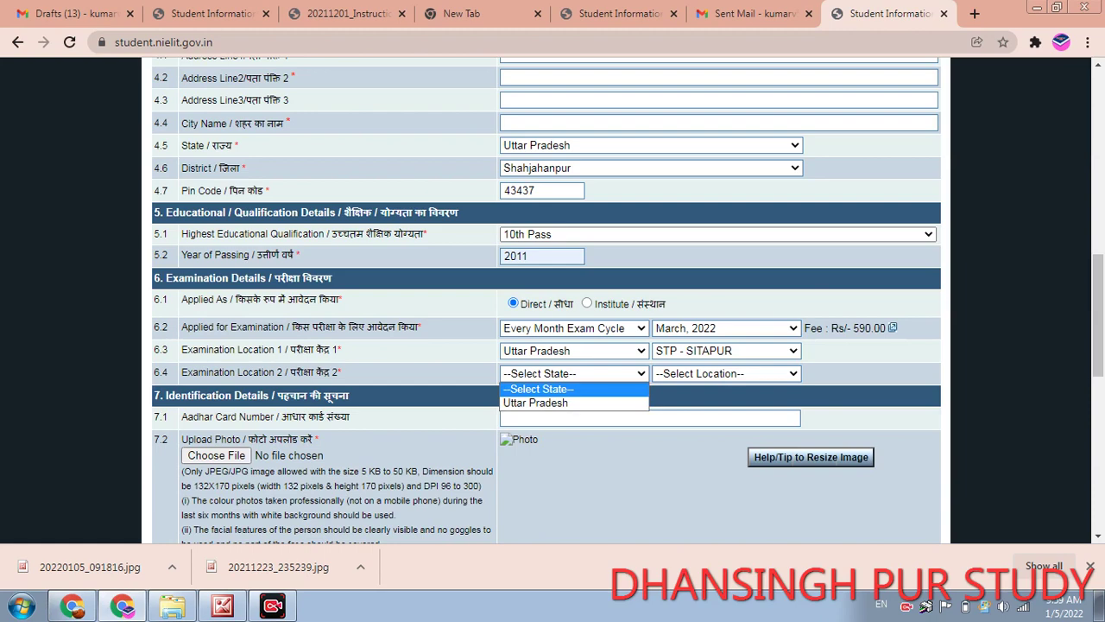
left_click(535, 402)
left_click(725, 373)
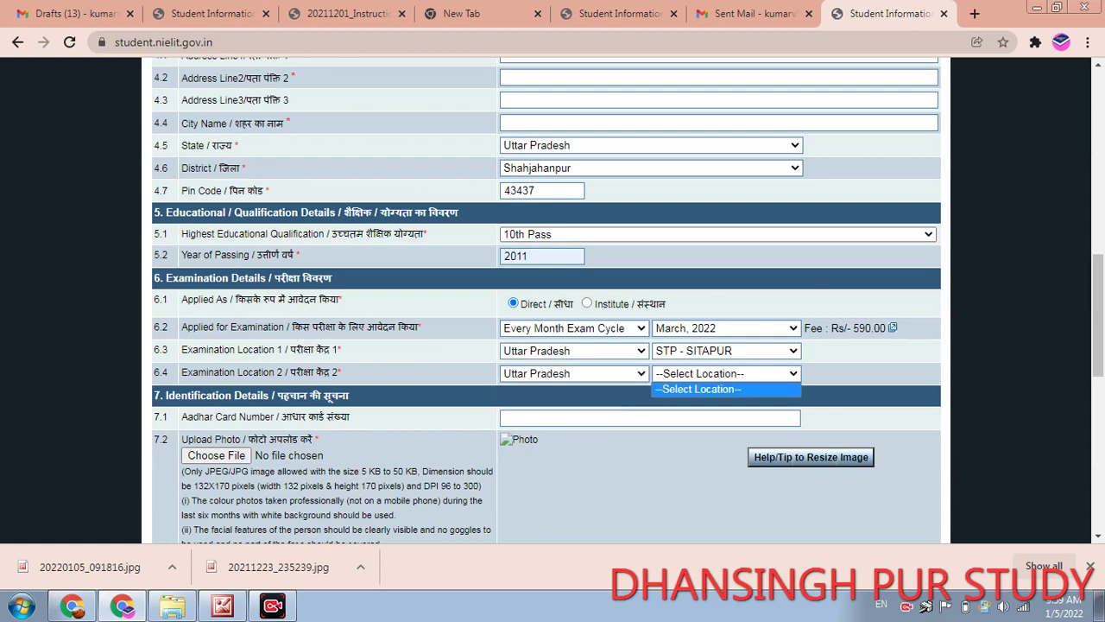
scroll(739, 229, "down", 1)
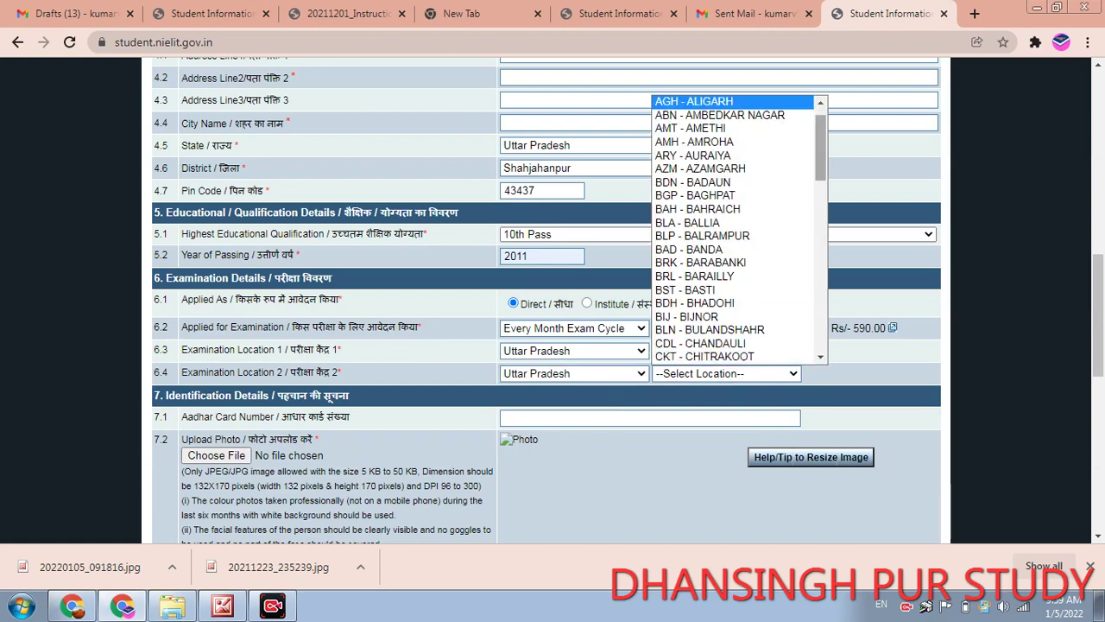
scroll(738, 229, "down", 10)
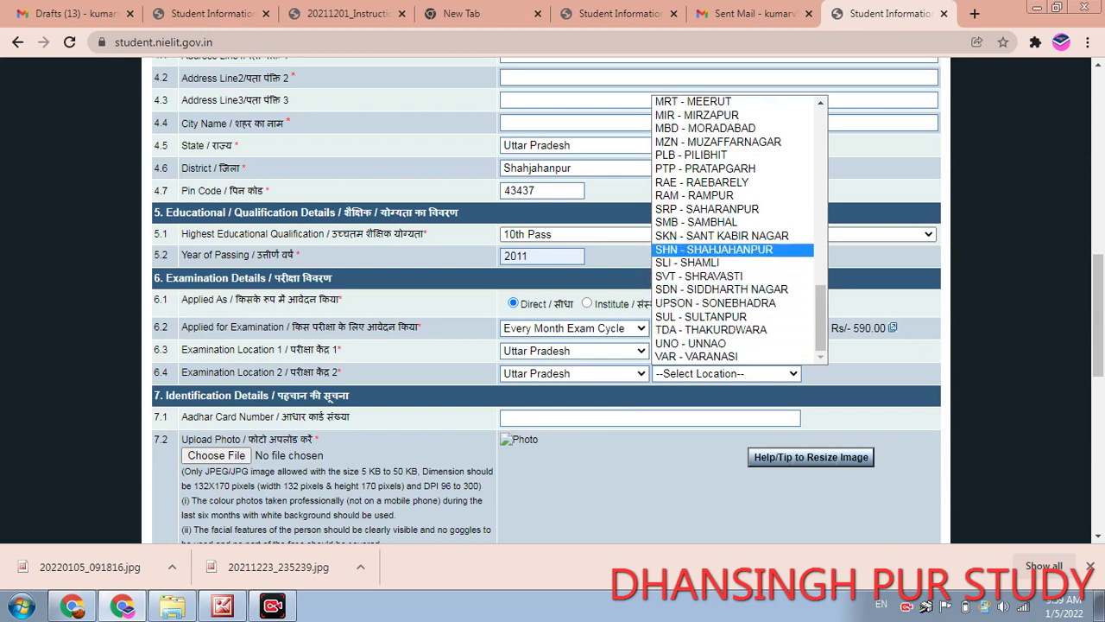
left_click(714, 249)
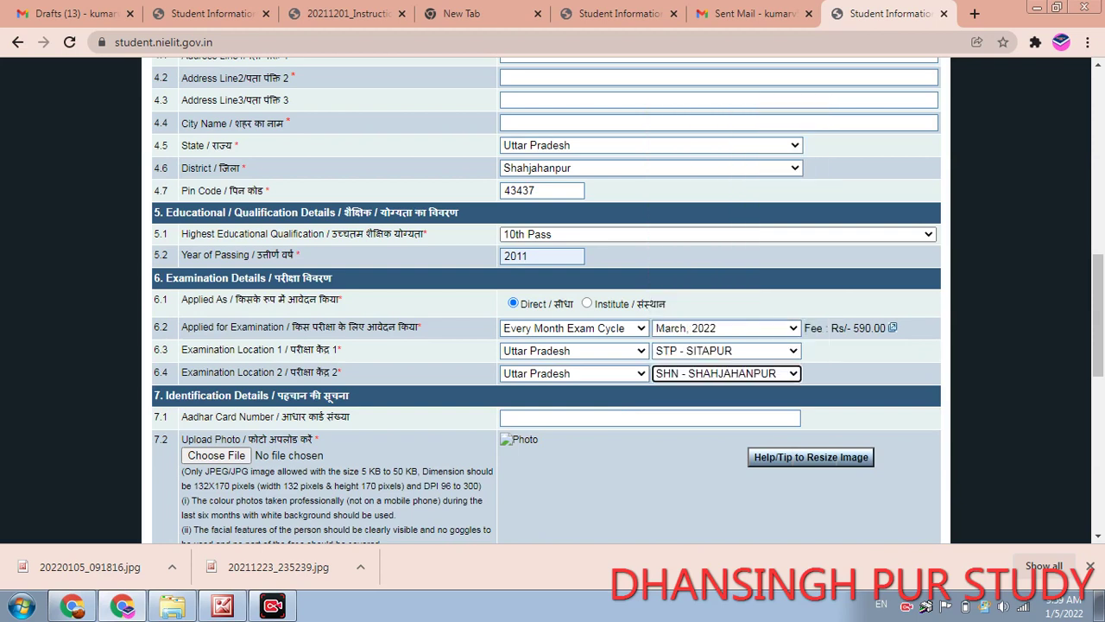
left_click(649, 418)
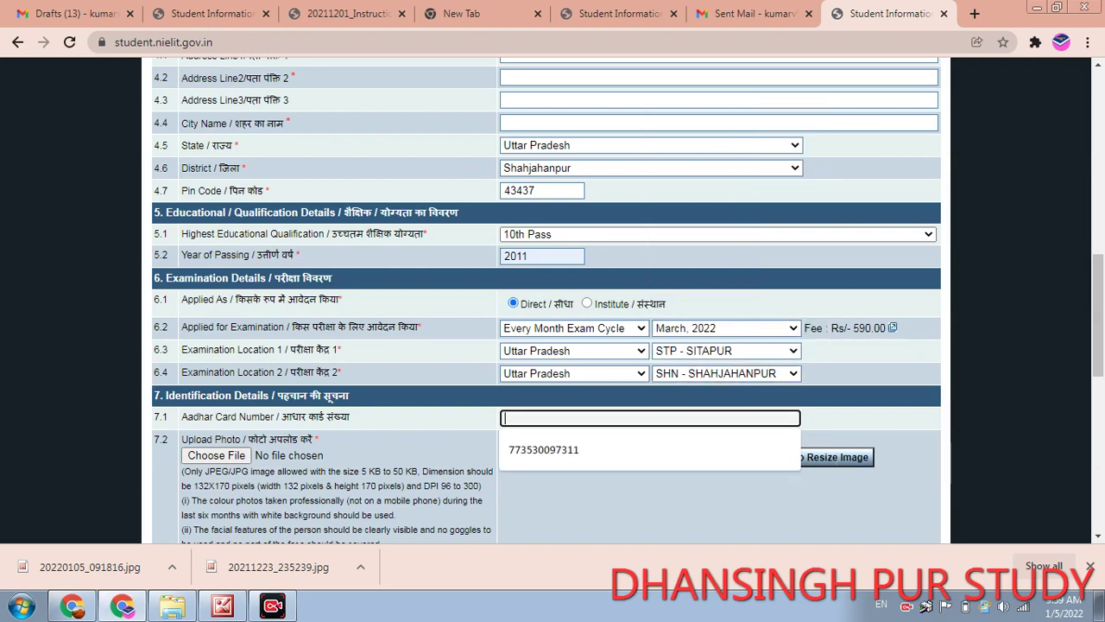
- Fill the Aadhaar number from the saved suggestion and leave the file upload empty
key("Down")
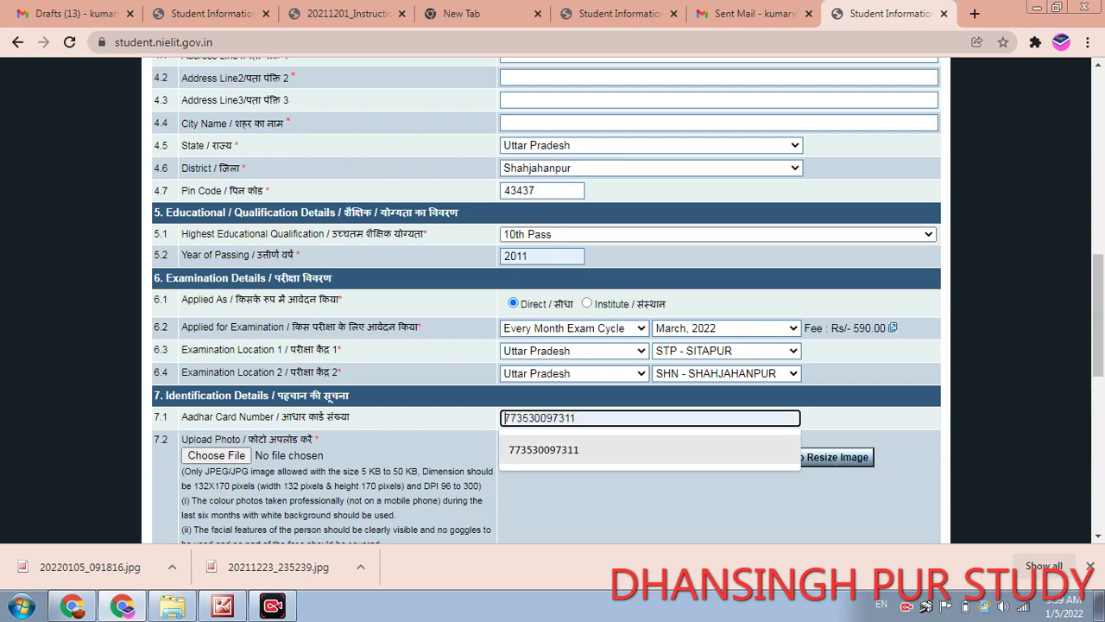
key("Return")
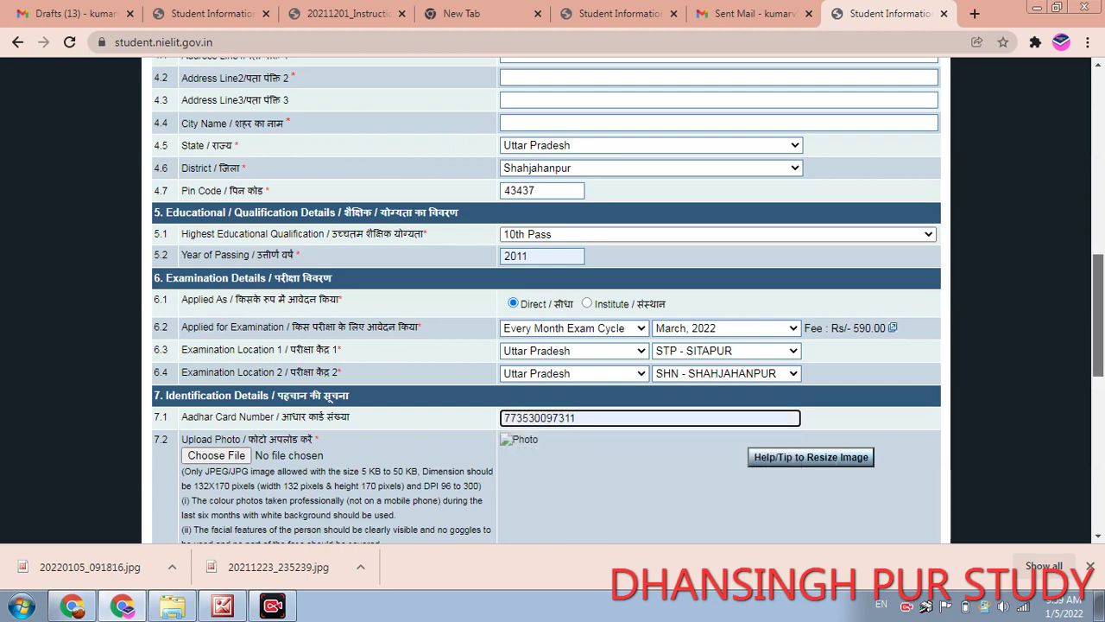
scroll(546, 302, "down", 2)
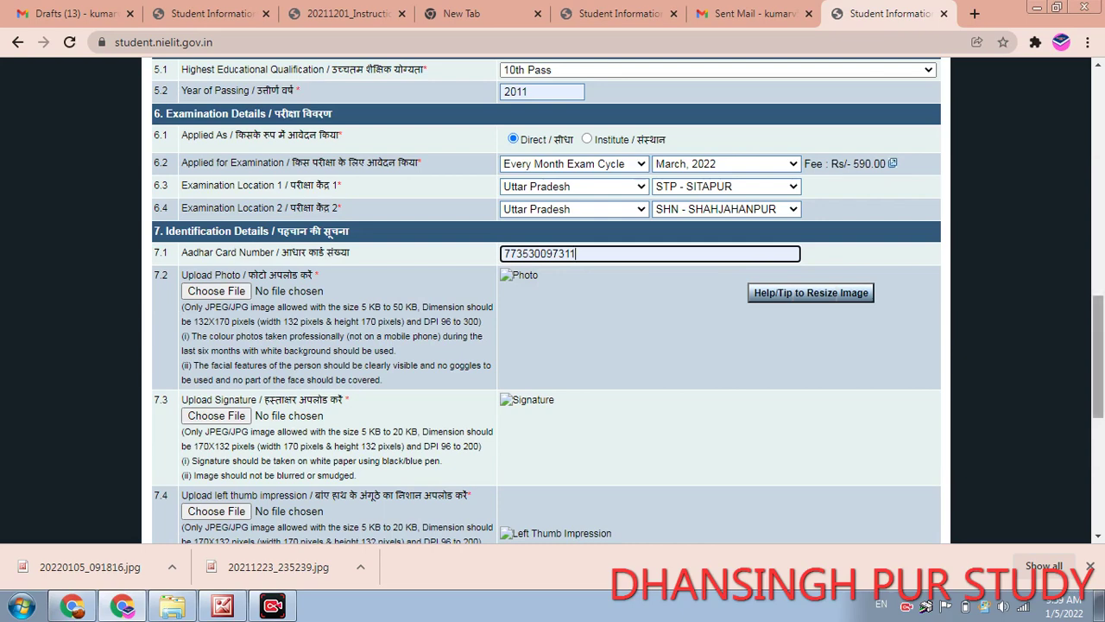
scroll(216, 432, "down", 1)
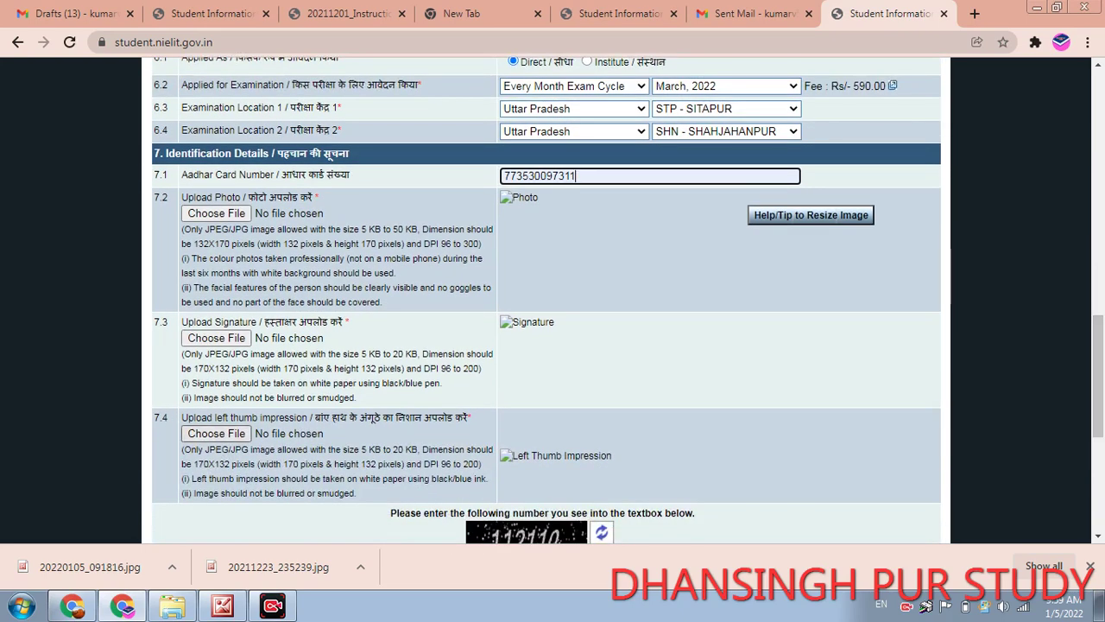
scroll(547, 299, "down", 1)
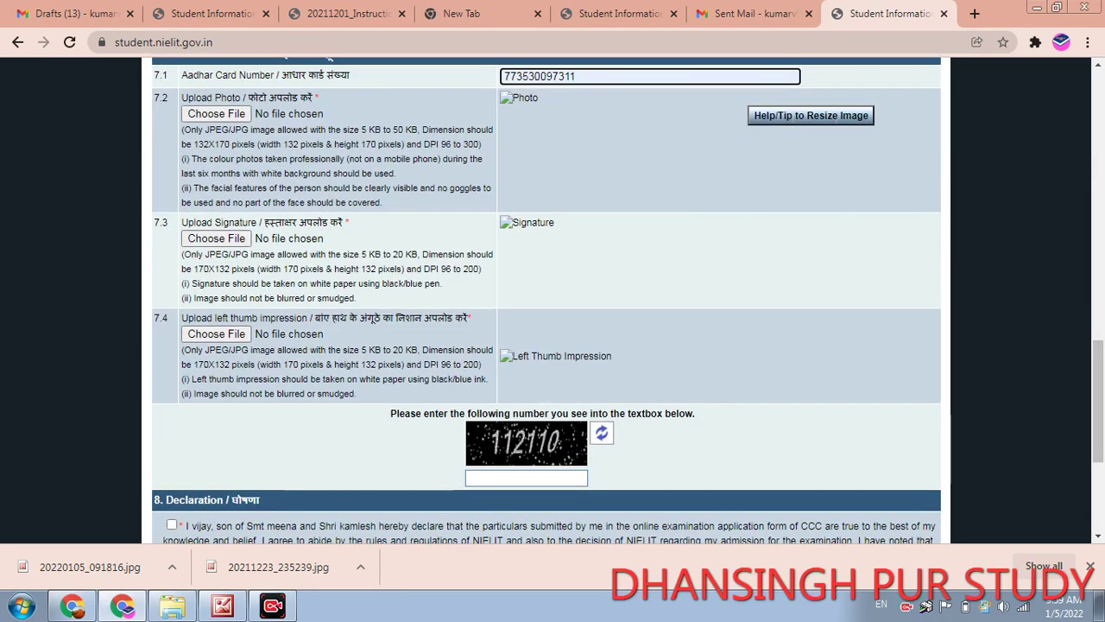
left_click(216, 333)
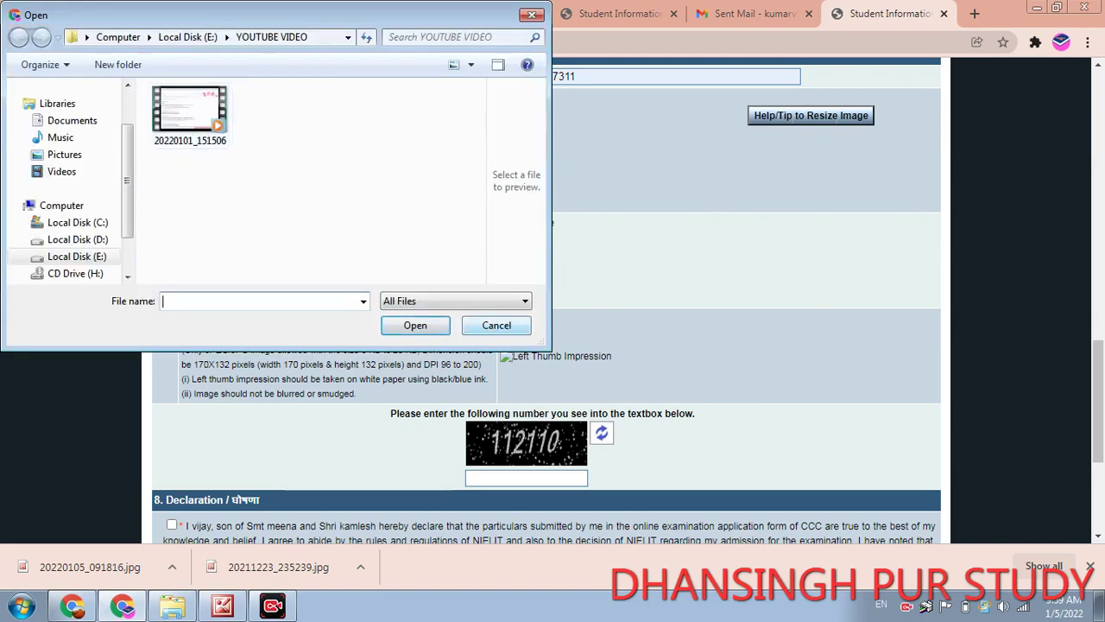
key("Escape")
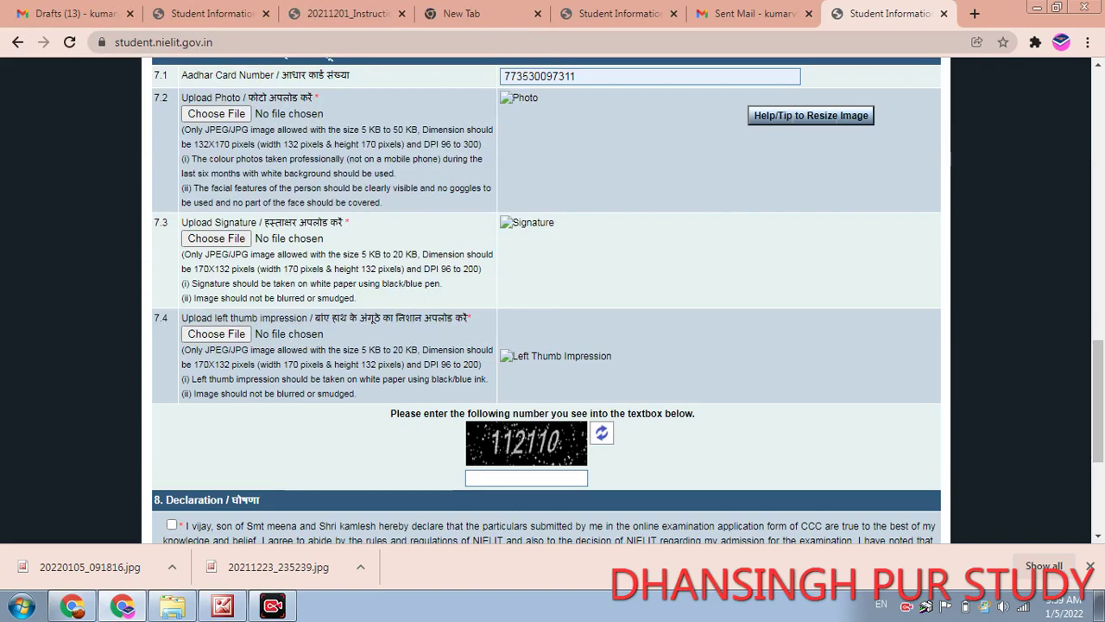
- Enter the captcha digits and tick the Declaration checkbox
scroll(547, 300, "down", 2)
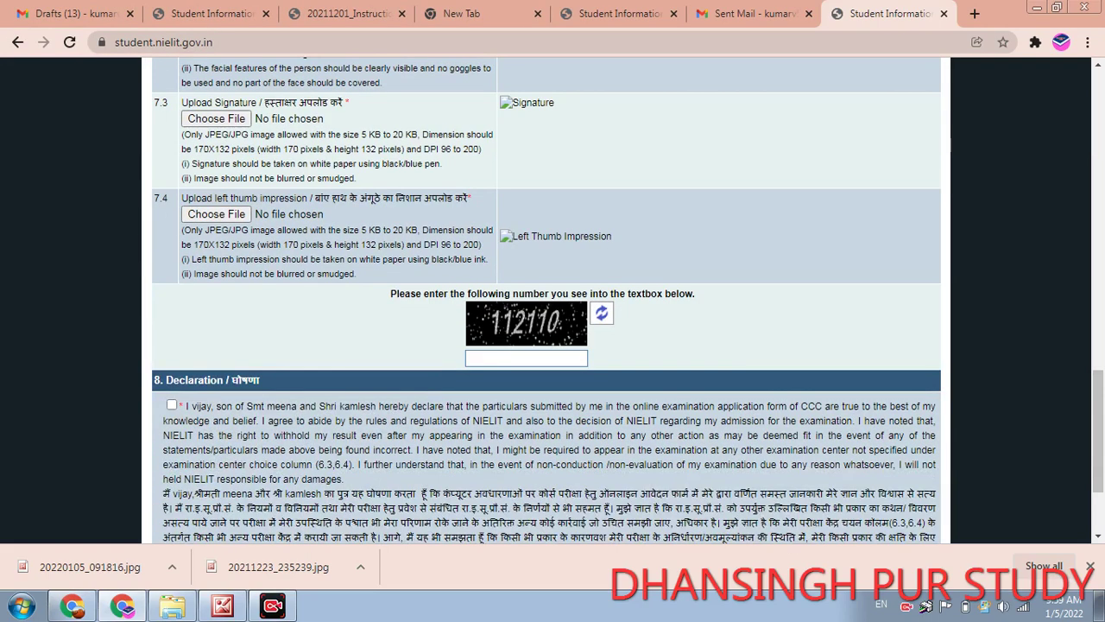
left_click(527, 358)
type("11")
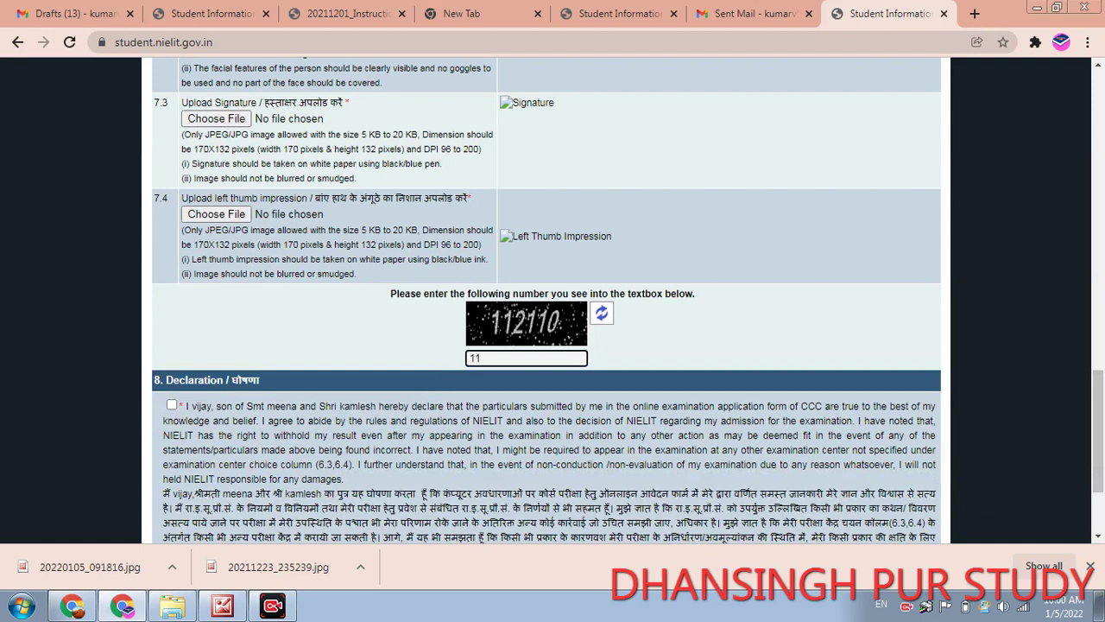
type("2110")
left_click(172, 404)
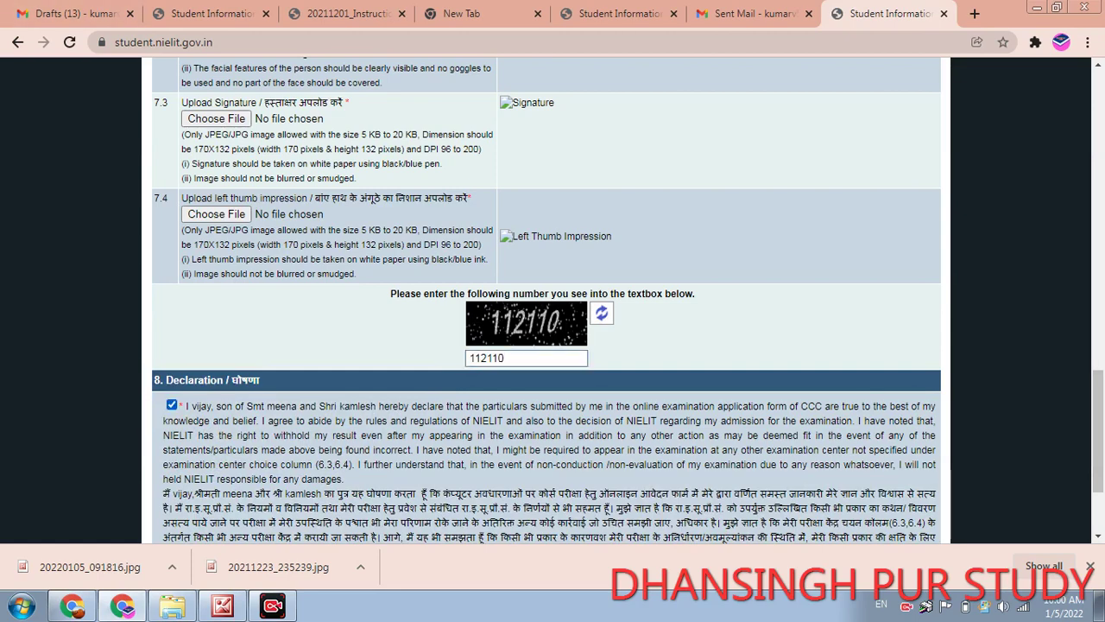
scroll(553, 302, "down", 3)
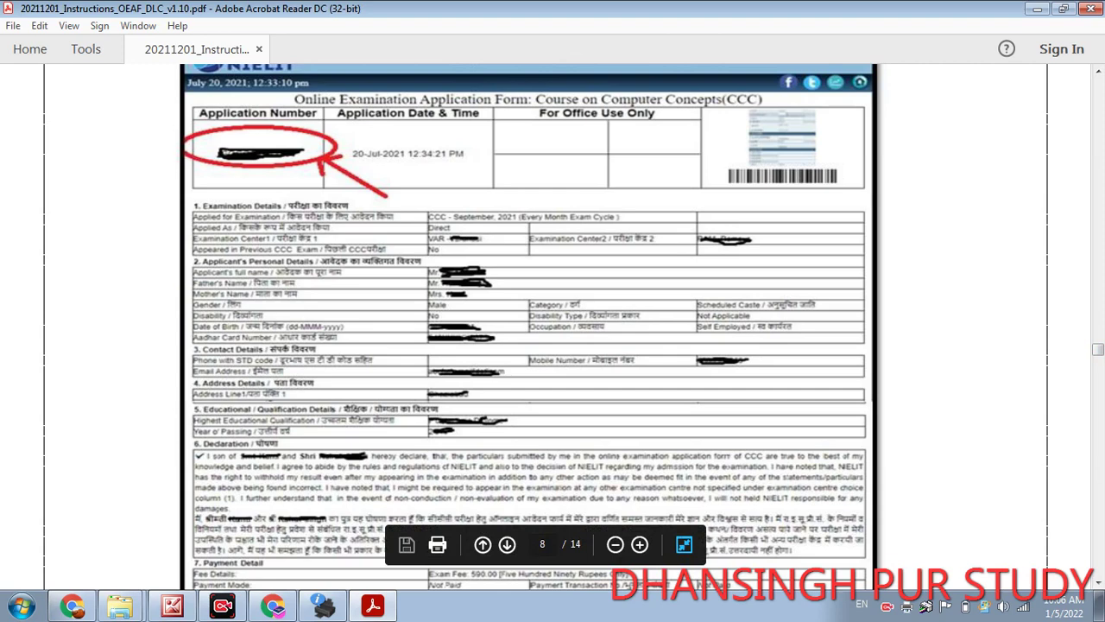
- Scroll page 8's sample printed form down to Final Submit and the Application Number note
scroll(529, 327, "down", 3)
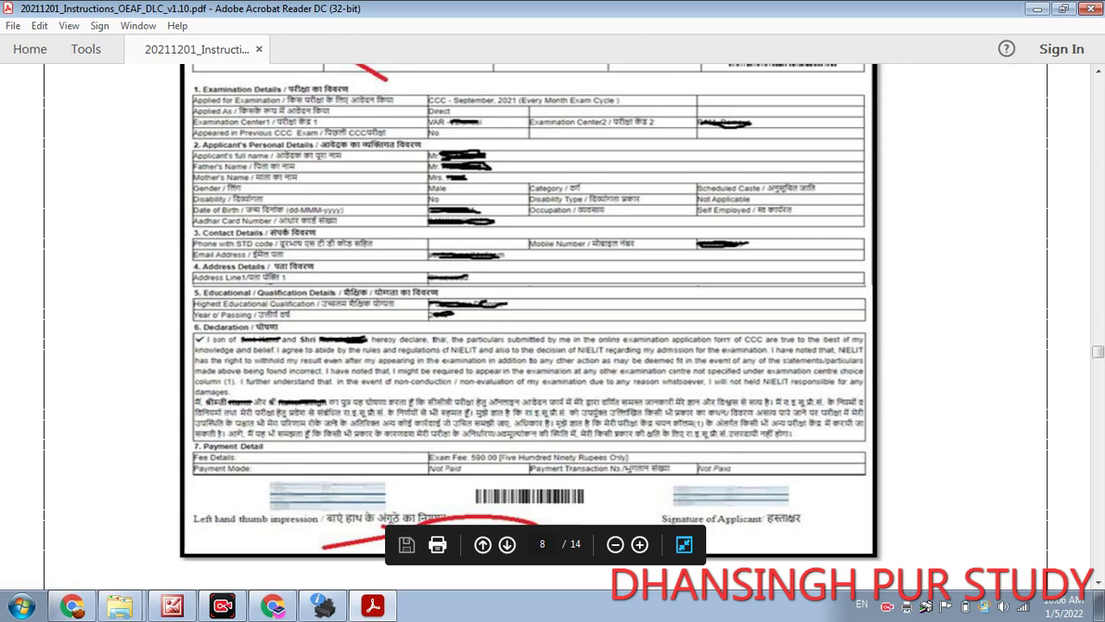
scroll(531, 328, "down", 2)
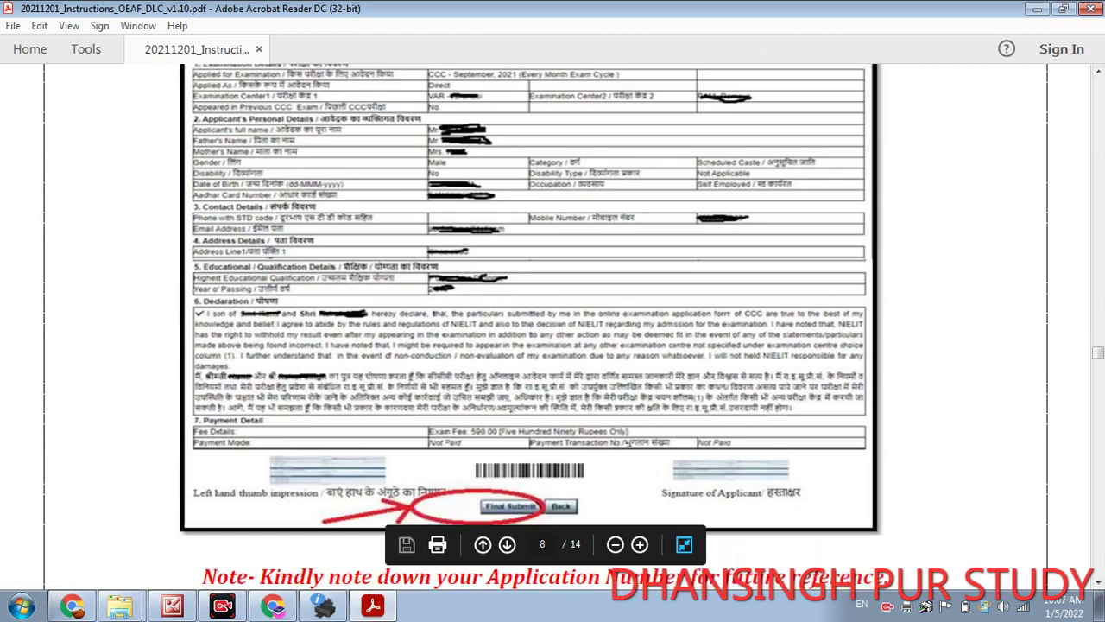